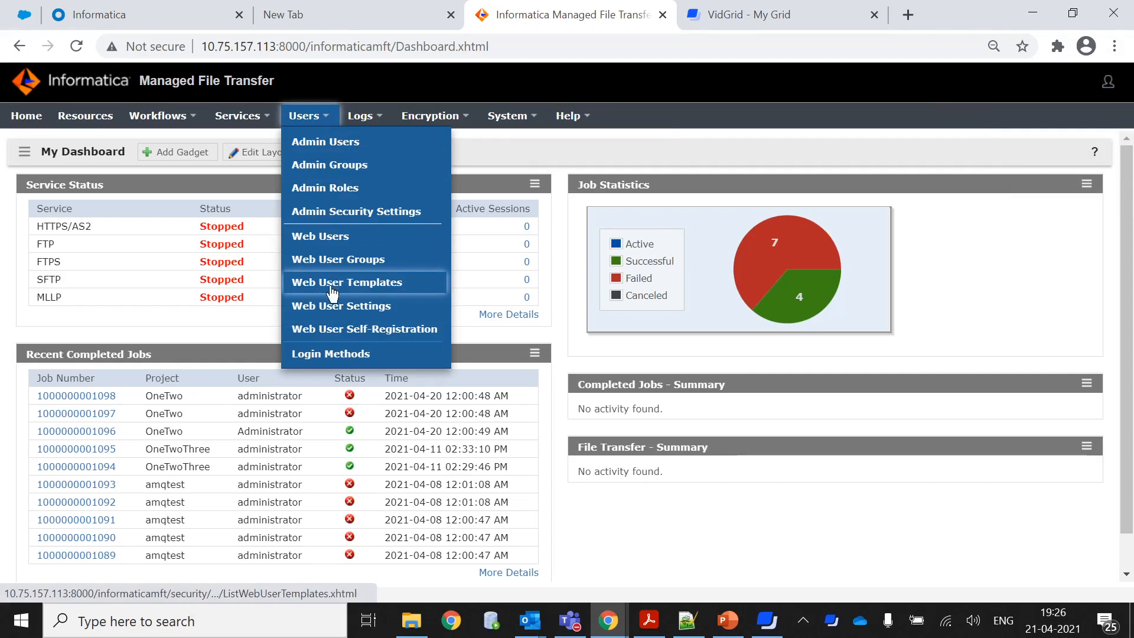
- Start a new web user template and name it Test_Web_USER
left_click(341, 289)
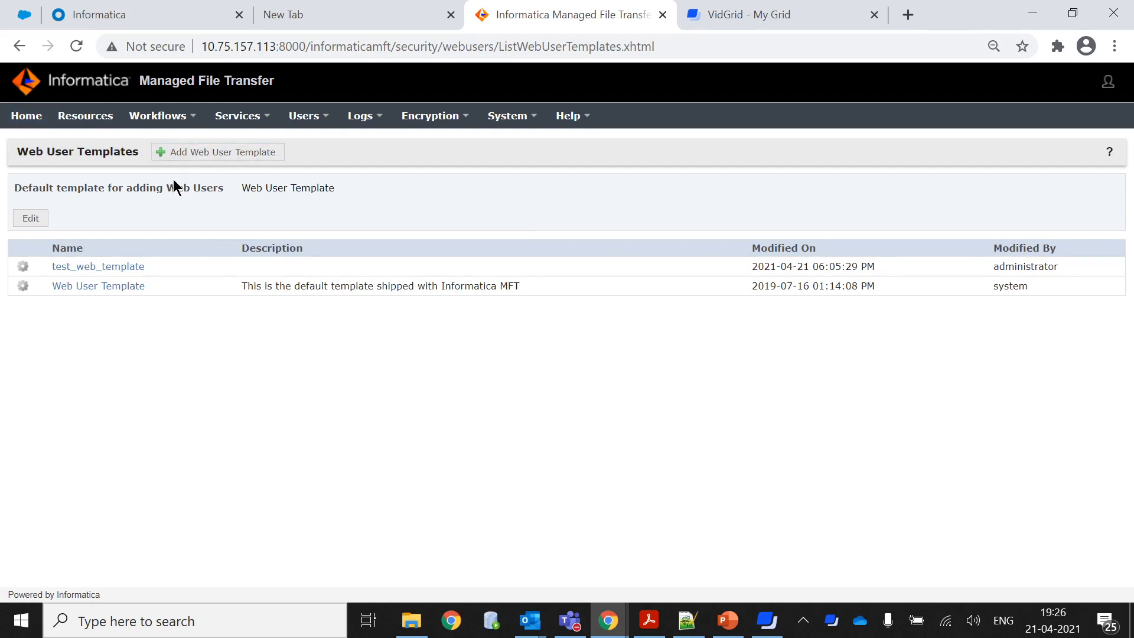
left_click(205, 153)
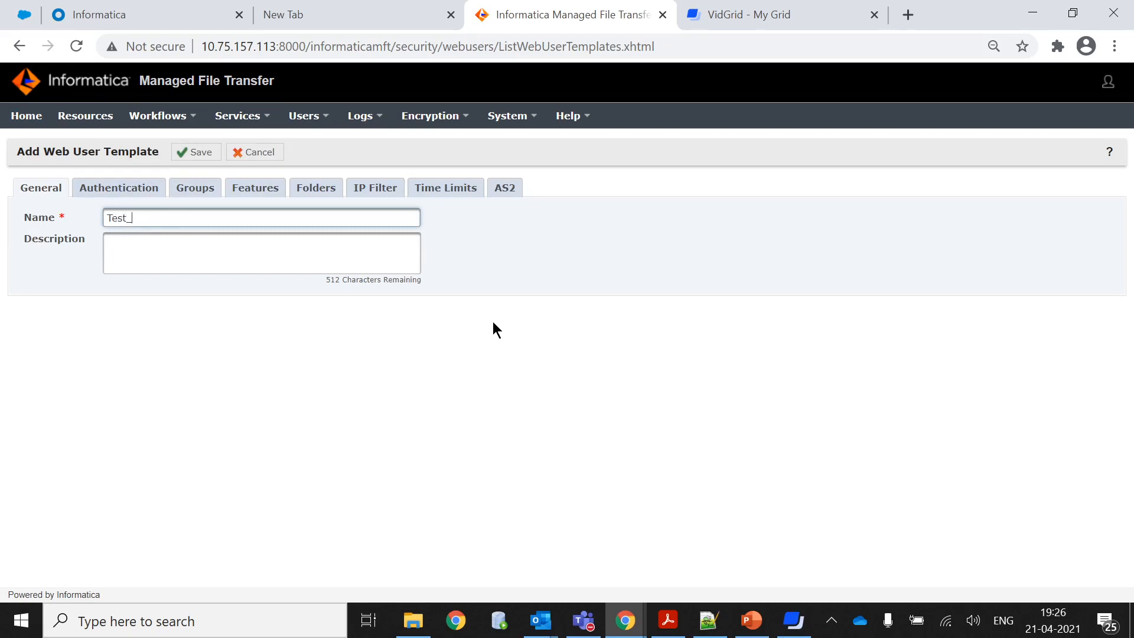
type("Test_Web_USER")
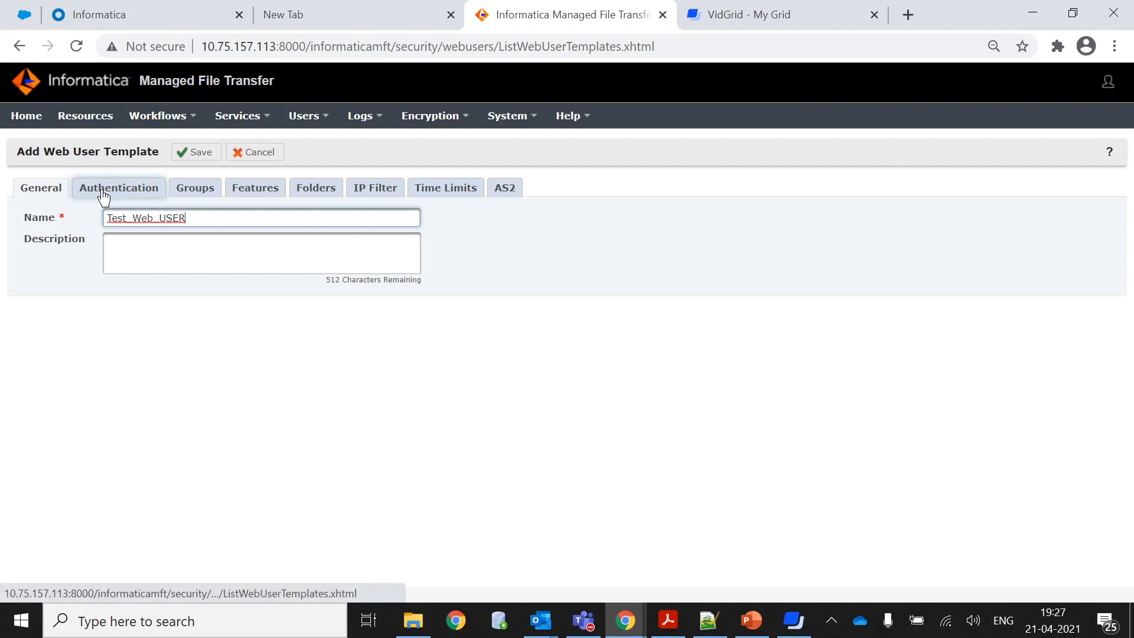
- Copy the template's name Test_Web_USER into its description
left_click(145, 261)
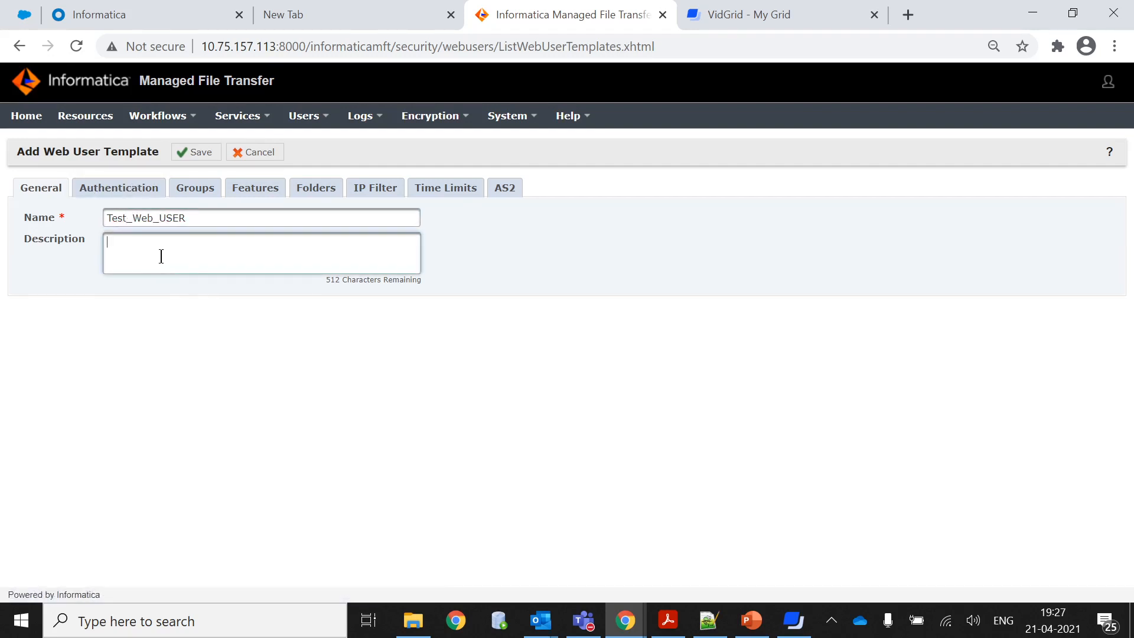
left_click(138, 214)
double_click(138, 218)
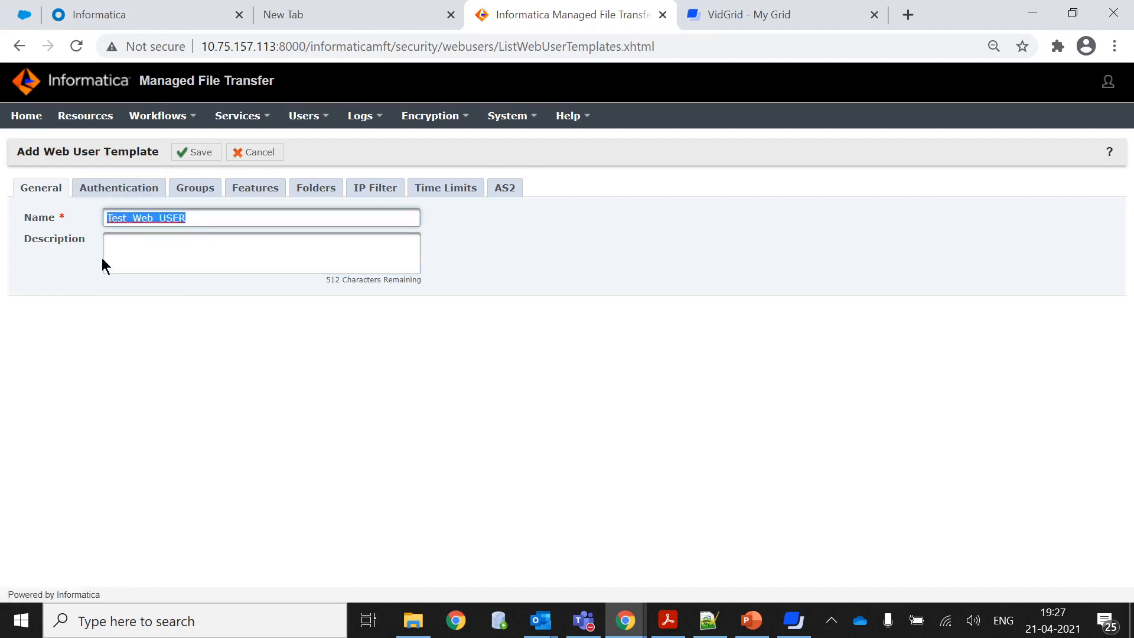
key("ctrl+c")
left_click(131, 269)
key("ctrl+v")
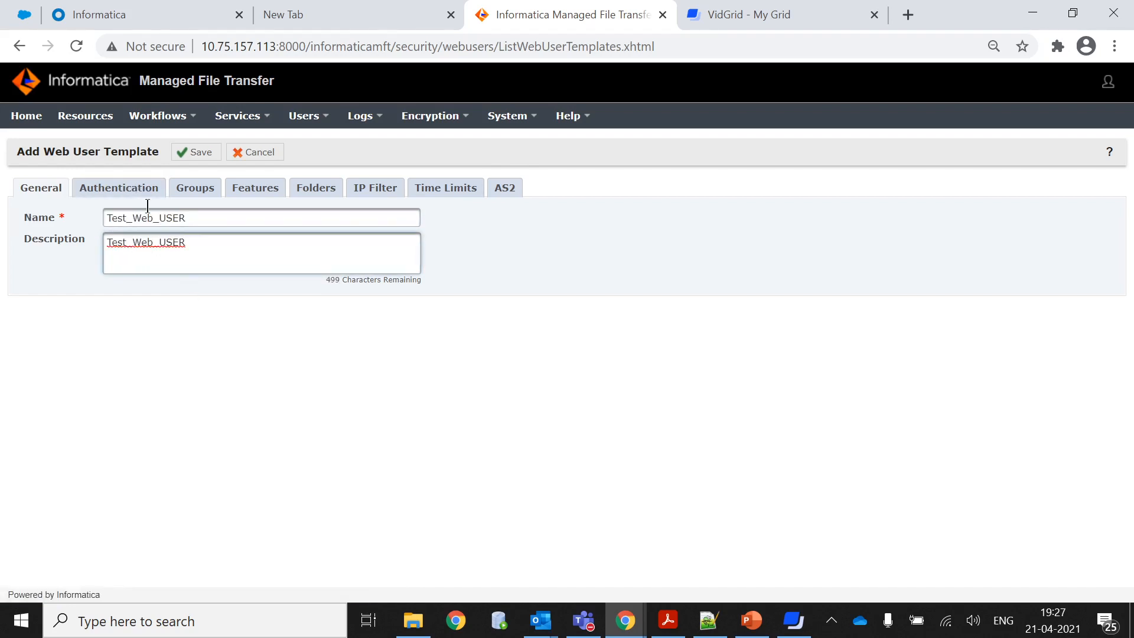
left_click(171, 217)
- Open the template's authentication settings and check which login methods can be chosen instead of the default, keeping the default
left_click(136, 189)
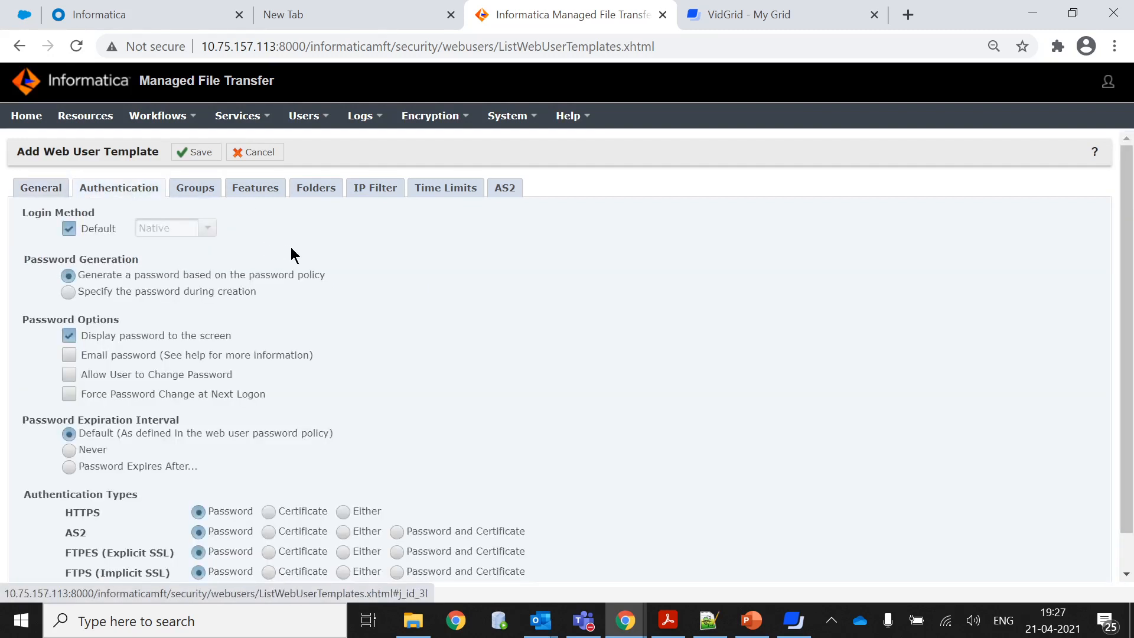
scroll(316, 276, "down", 1)
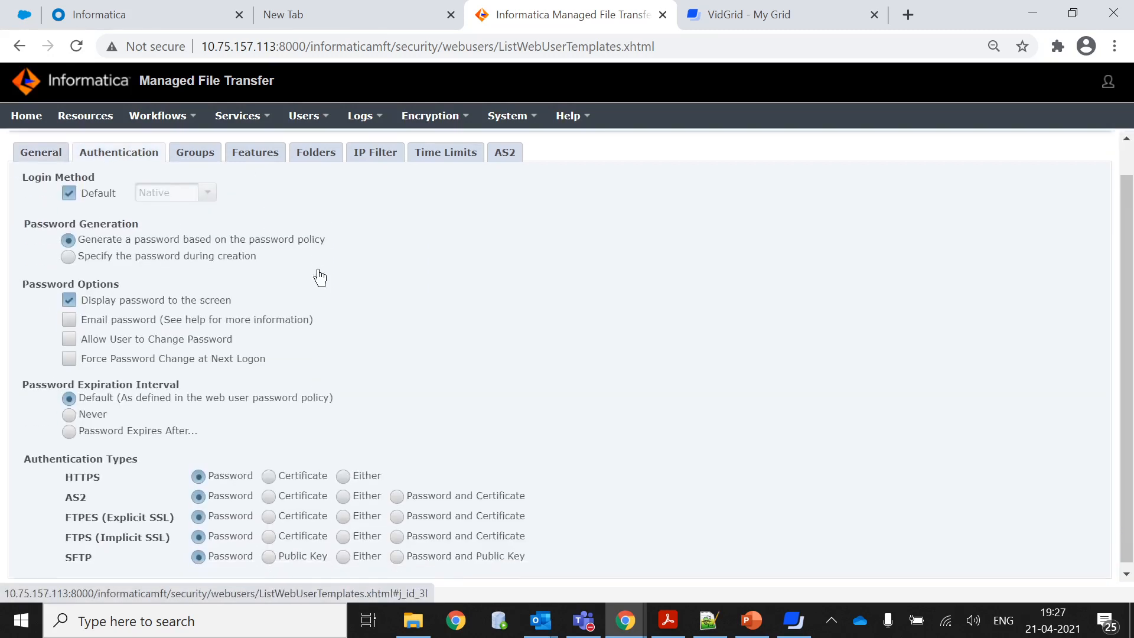
scroll(355, 295, "up", 1)
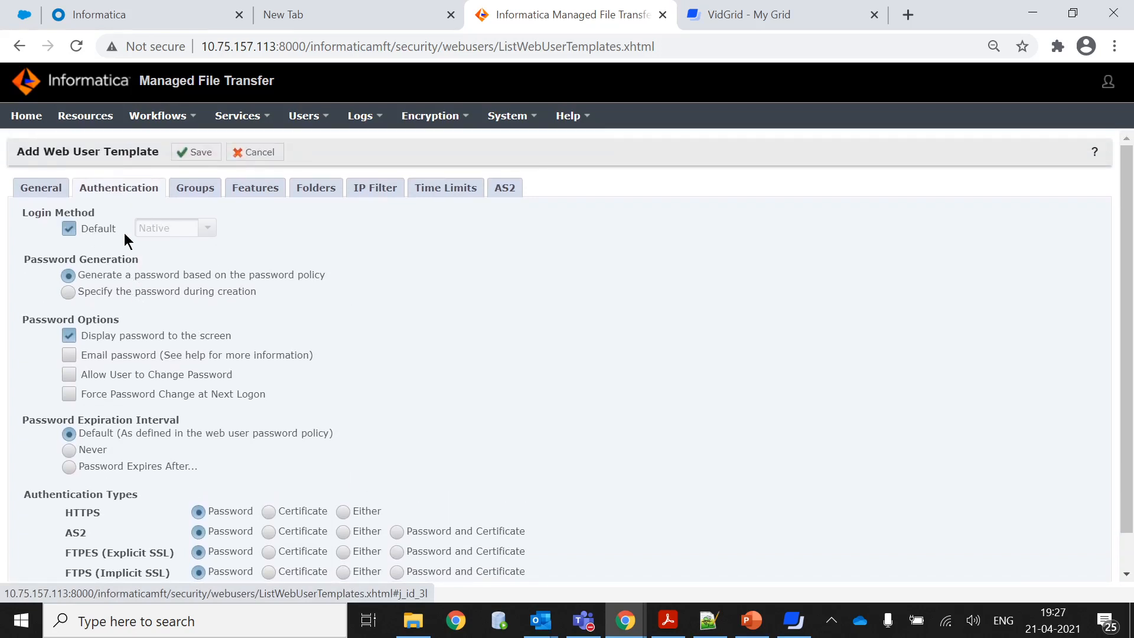
left_click(68, 229)
left_click(207, 228)
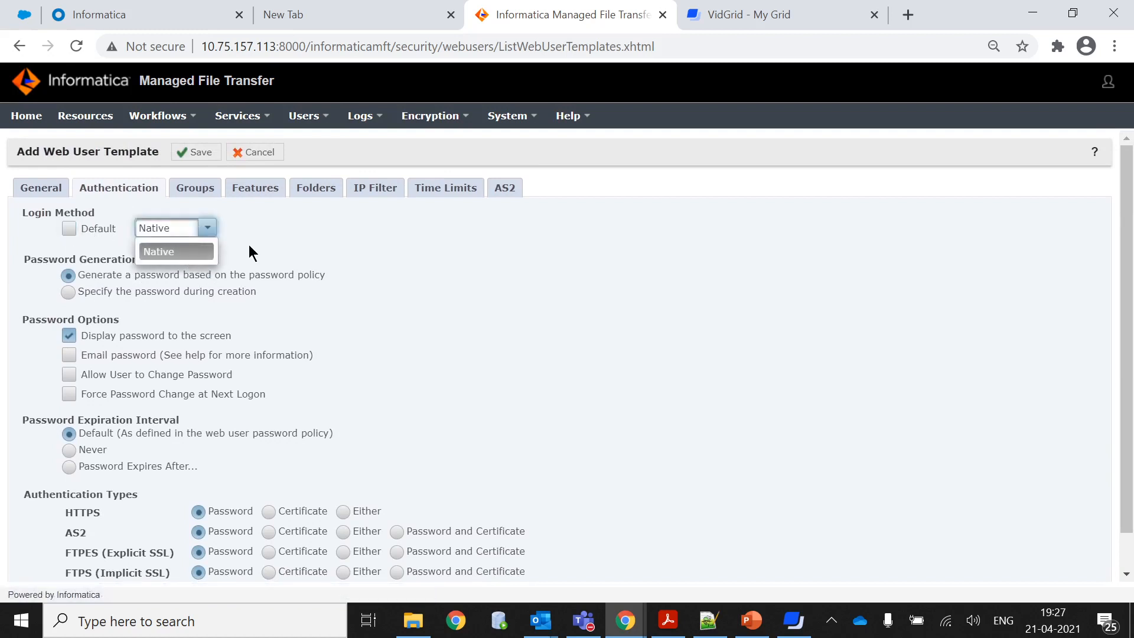
left_click(69, 230)
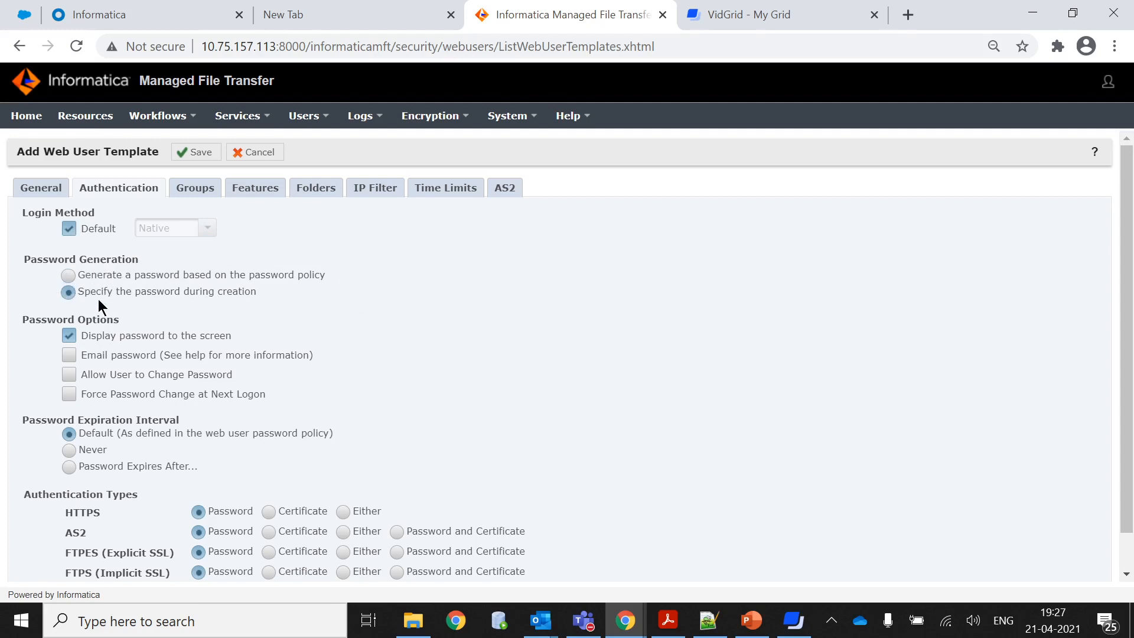
- Have passwords specified during creation, allow the user to change the password, and set the password expiration interval to Never
scroll(207, 373, "down", 1)
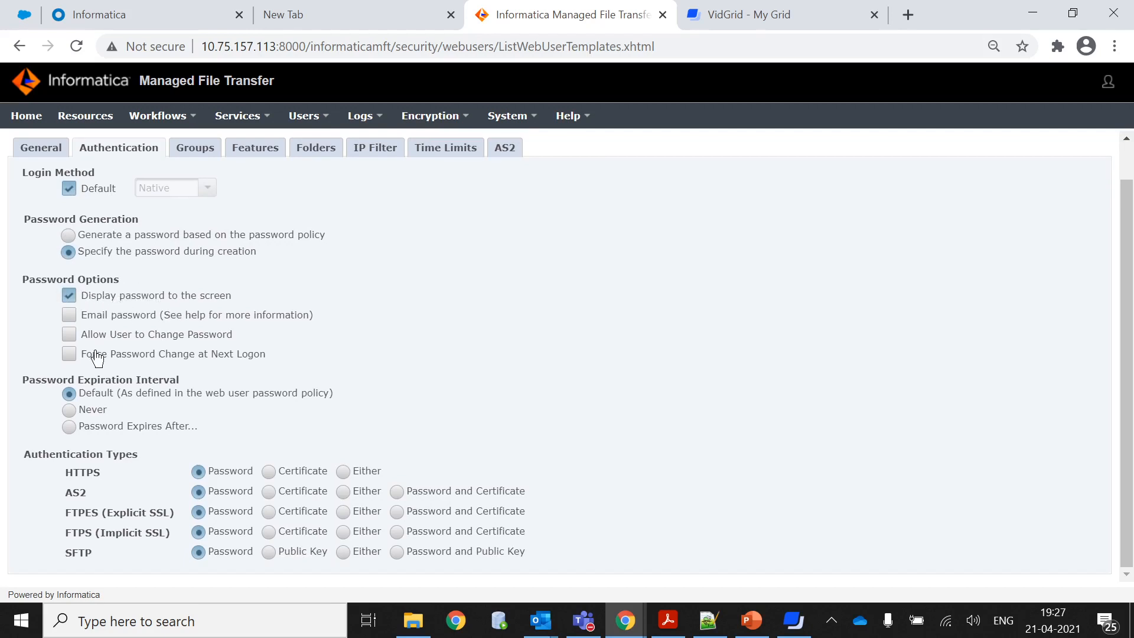
left_click(67, 335)
left_click(68, 410)
scroll(485, 437, "up", 1)
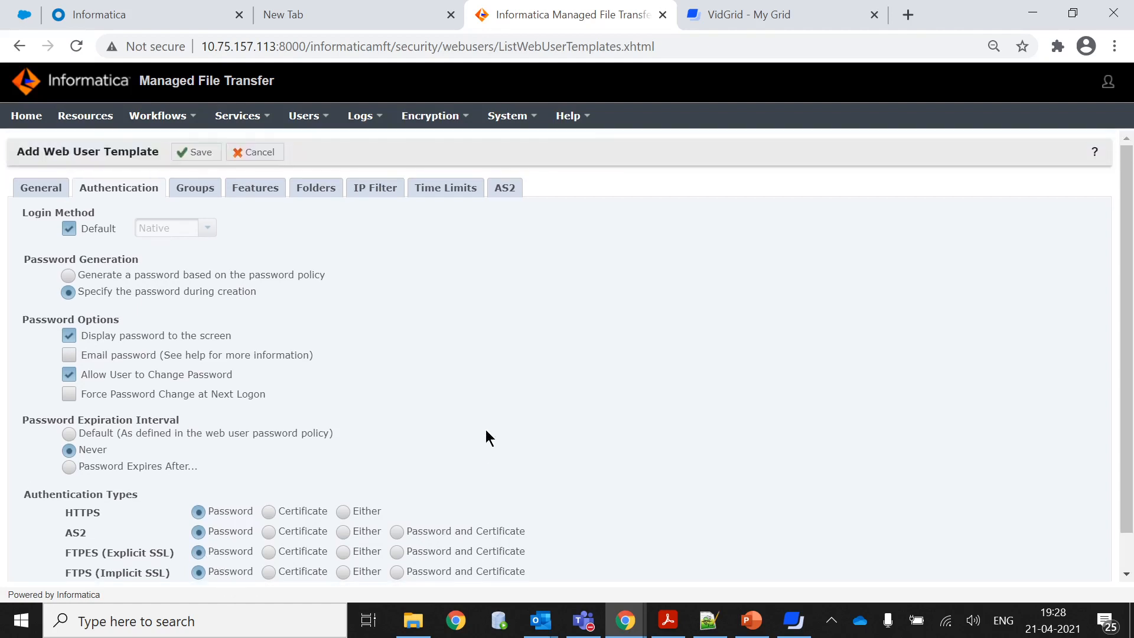
- Examine the template's group assignment and find where web user groups are managed
left_click(203, 186)
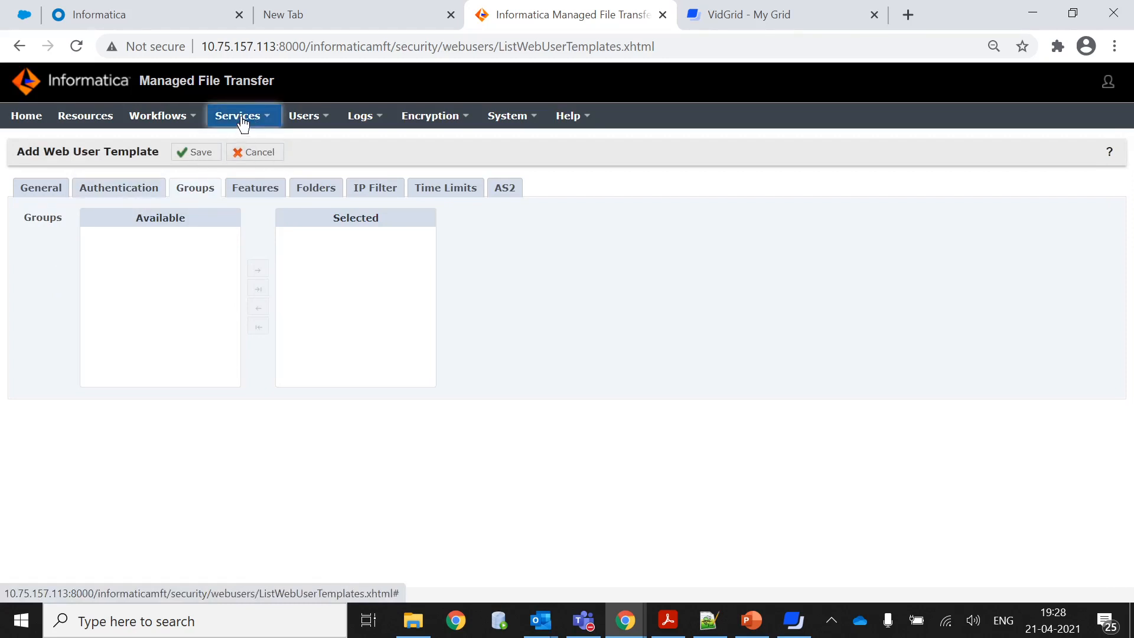
left_click(308, 117)
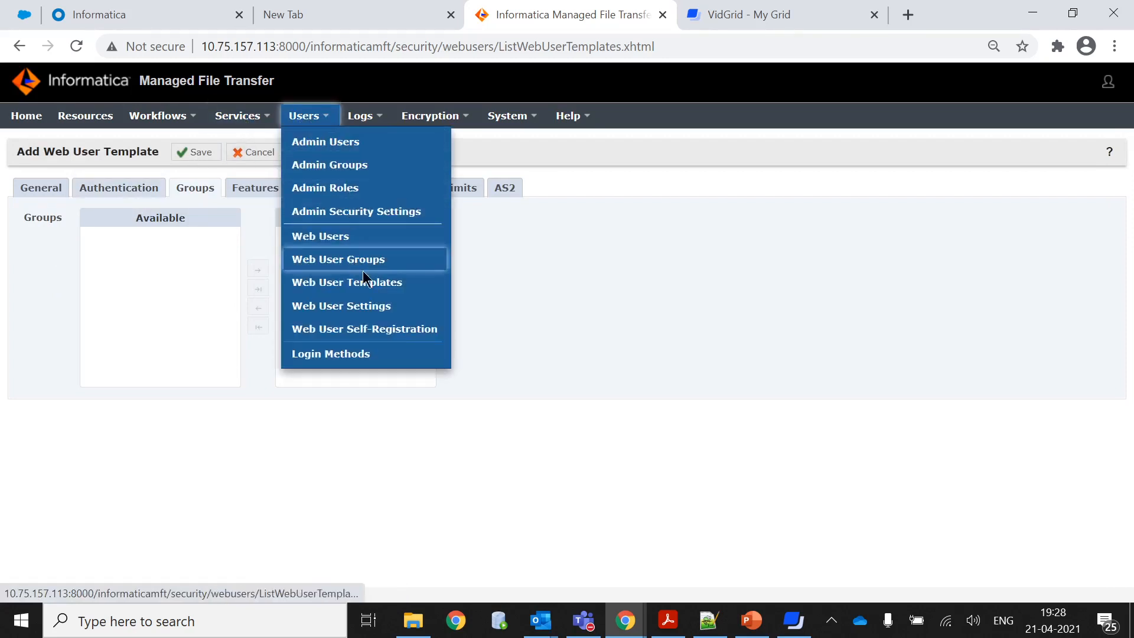
left_click(131, 259)
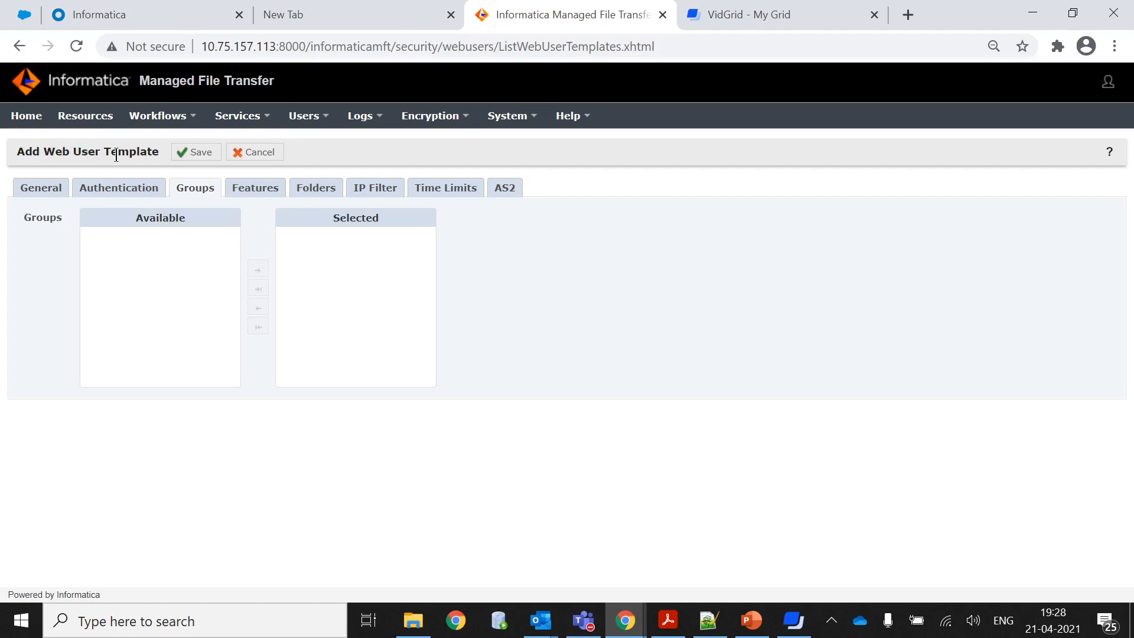
- Try toggling the HTTPS and FTP protocols in the template's features
left_click(258, 188)
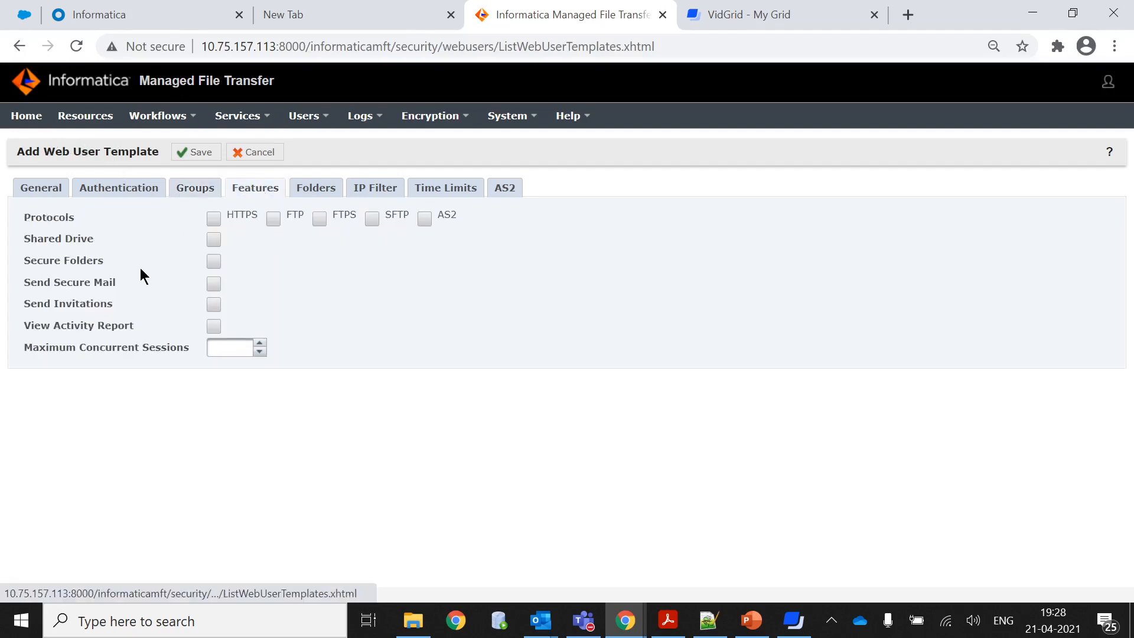
left_click(214, 218)
left_click(301, 219)
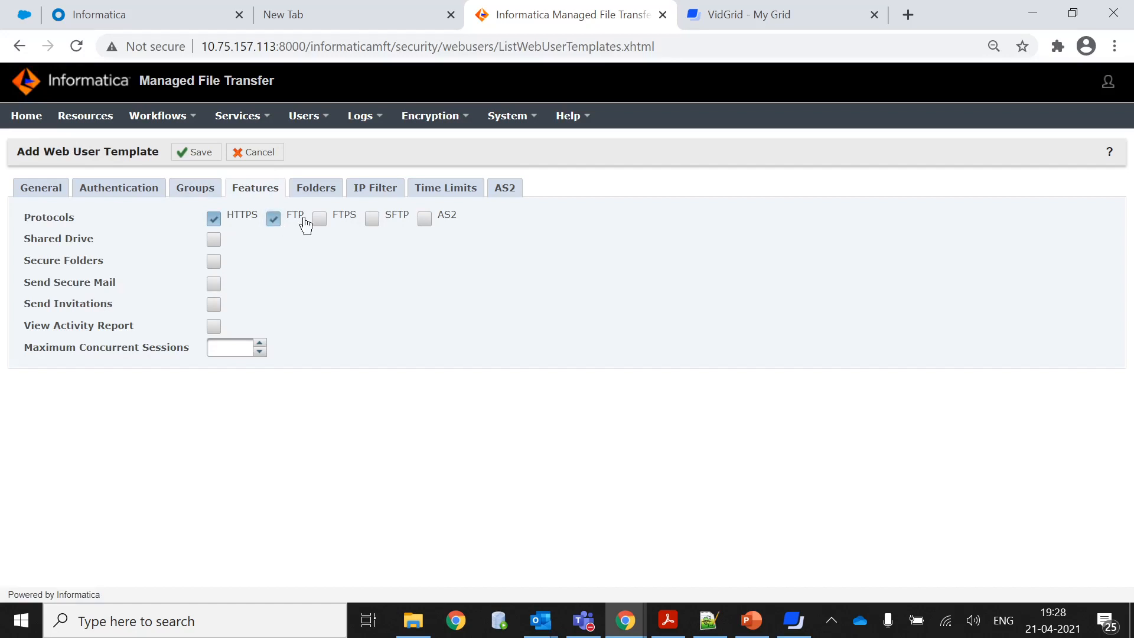
left_click(235, 219)
left_click(272, 218)
- Try to add a virtual folder under the template's home directory, browse the server for its path, and close the browser without selecting one
left_click(320, 188)
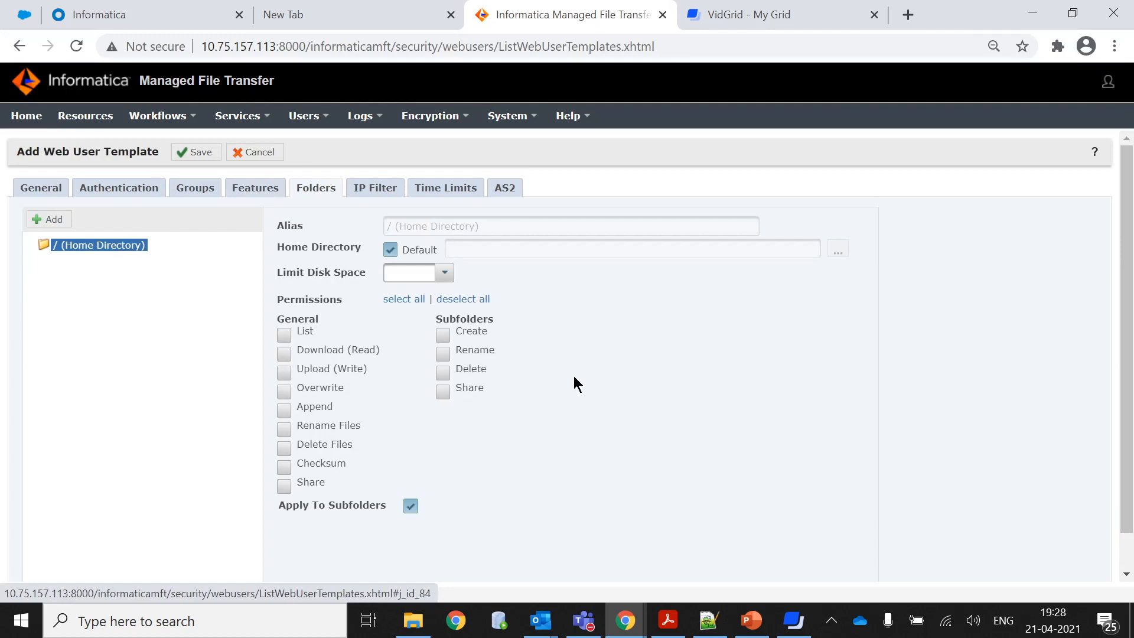
left_click(49, 220)
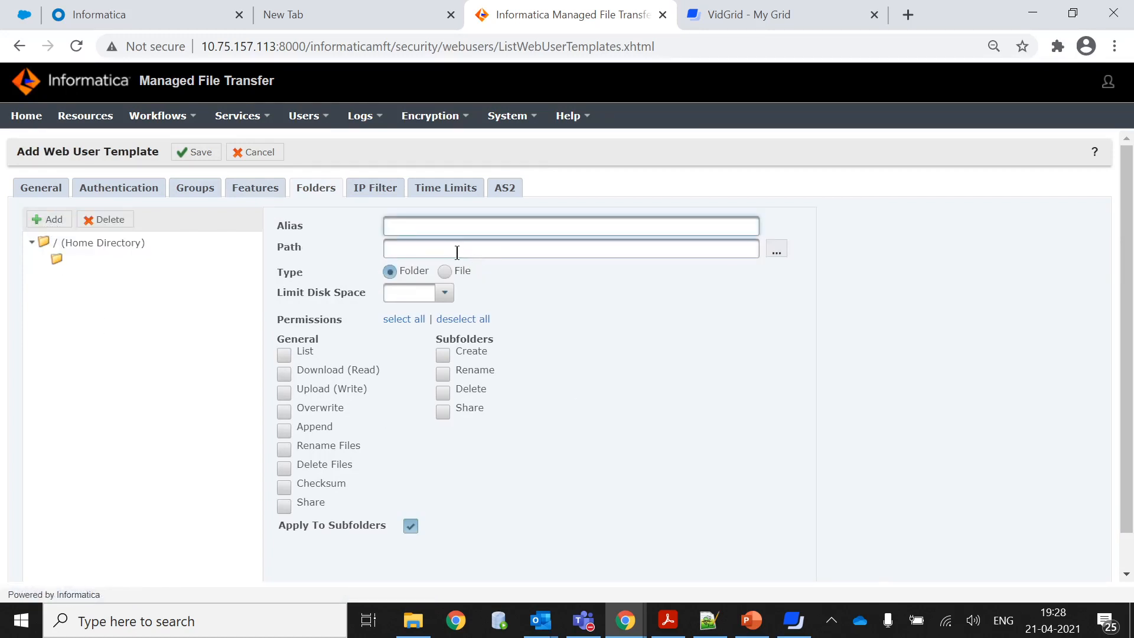
left_click(777, 250)
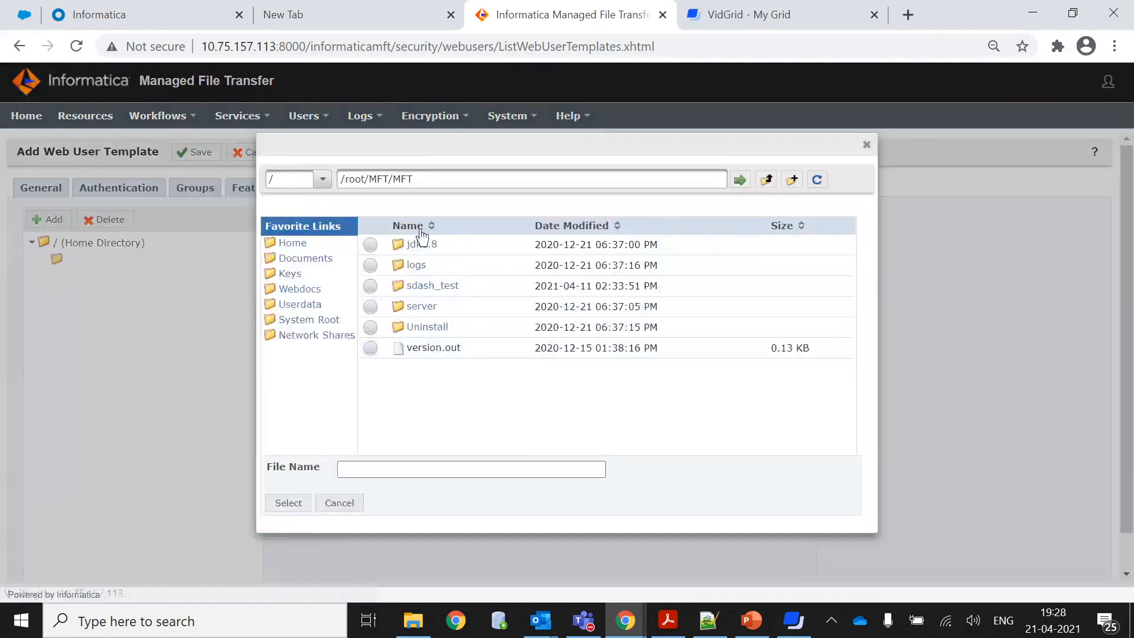
left_click(866, 144)
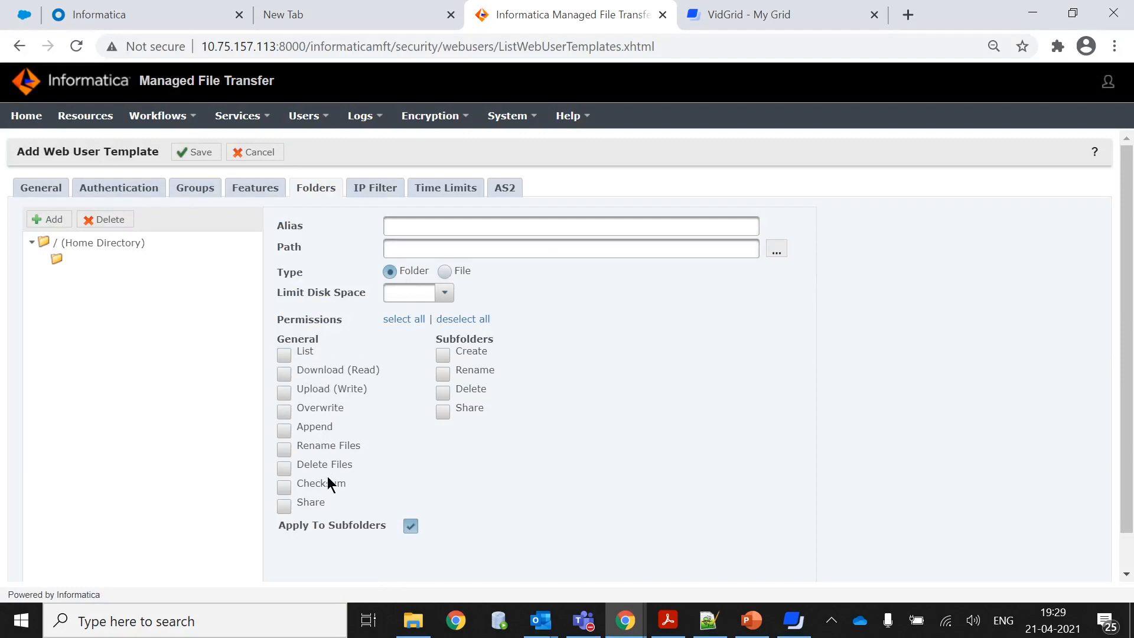
- Review the template's IP filter, time limit, AS2 and authentication settings
left_click(373, 188)
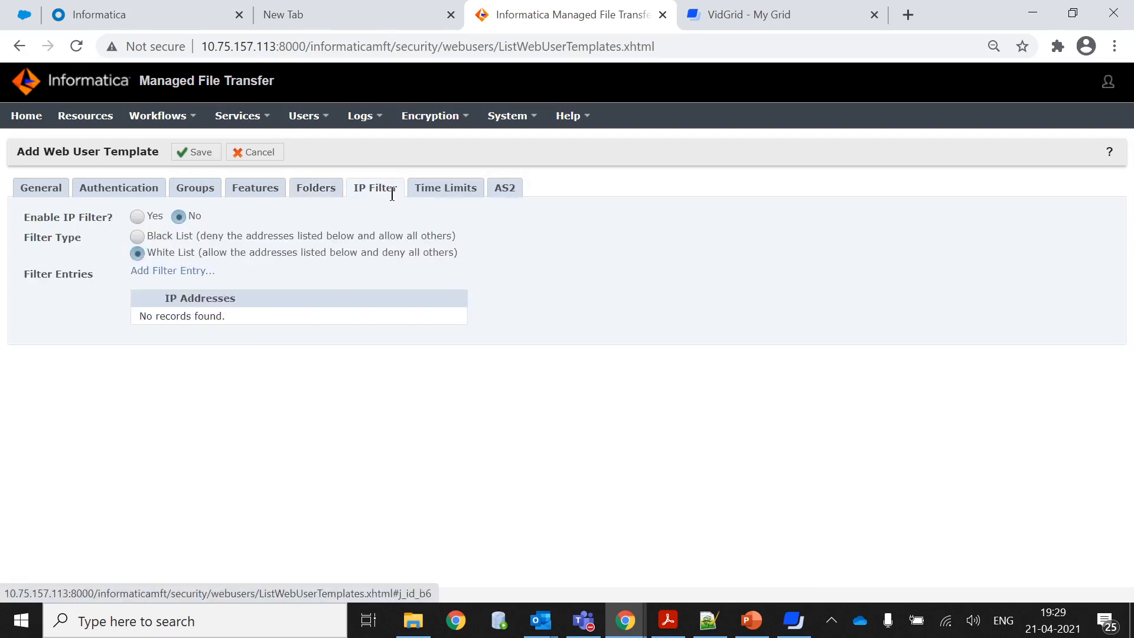
left_click(447, 194)
left_click(505, 189)
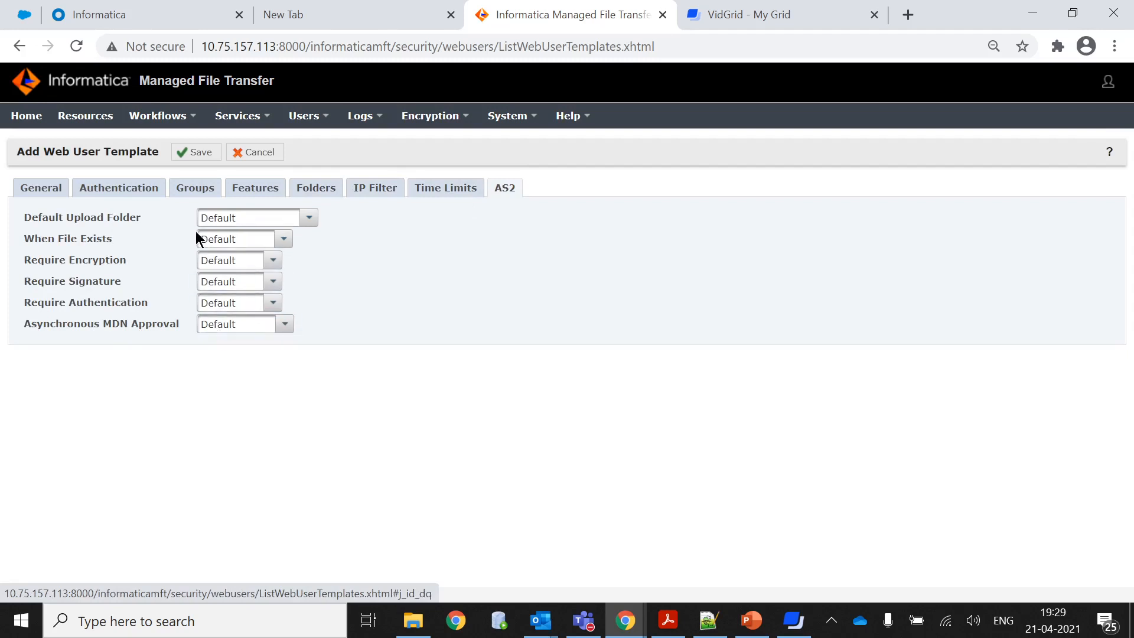
left_click(100, 195)
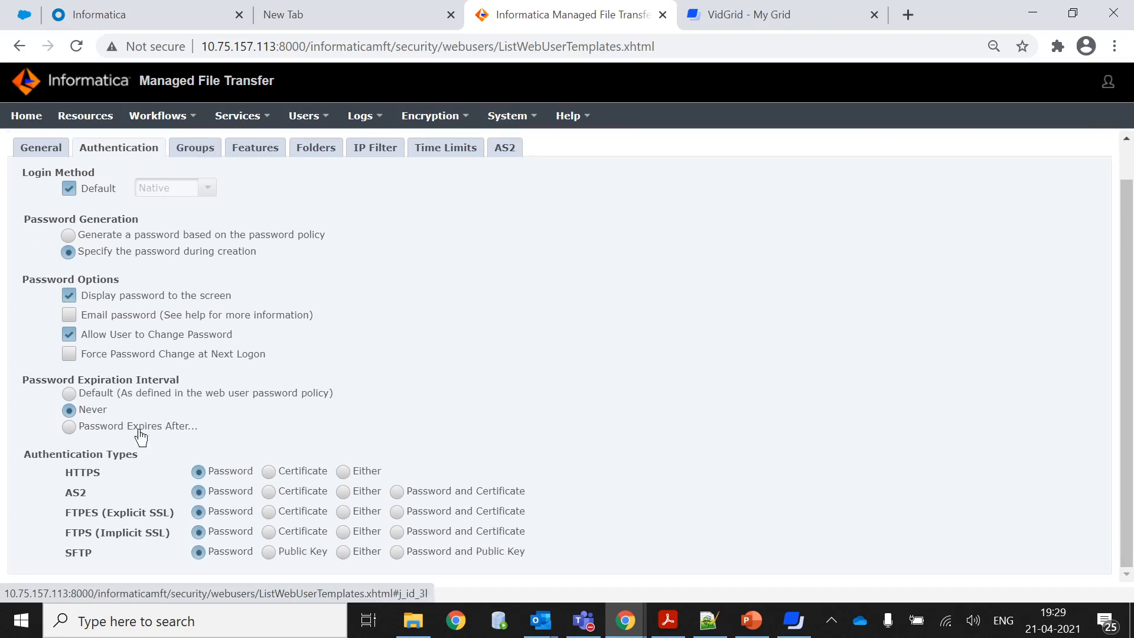
- Delete the unnamed virtual folder under the home directory and save the web user template
left_click(216, 152)
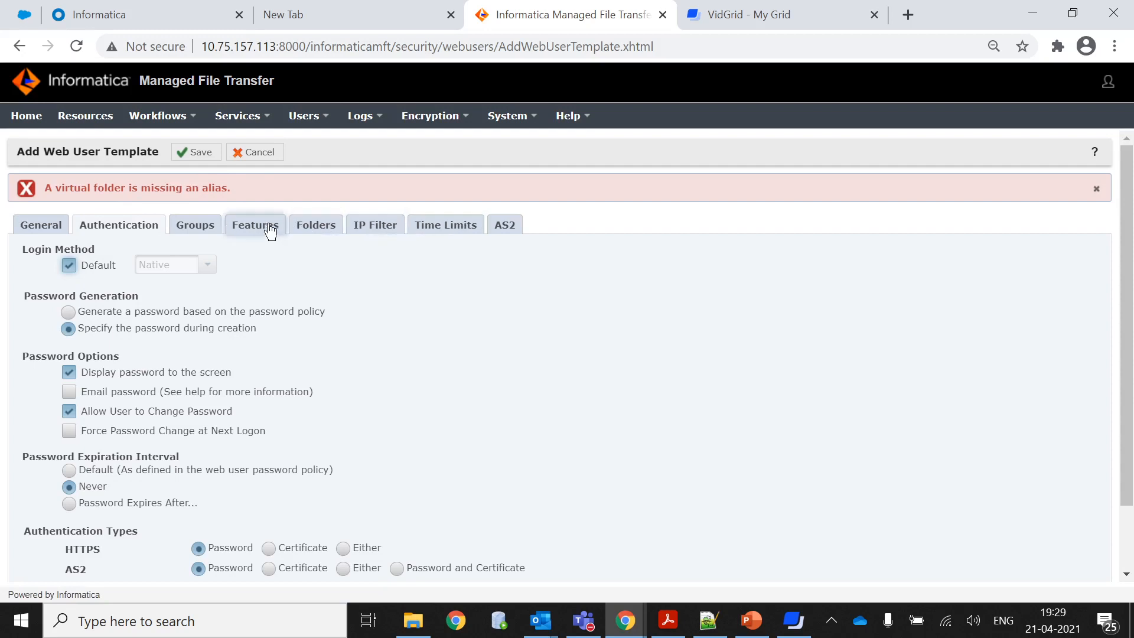
left_click(319, 226)
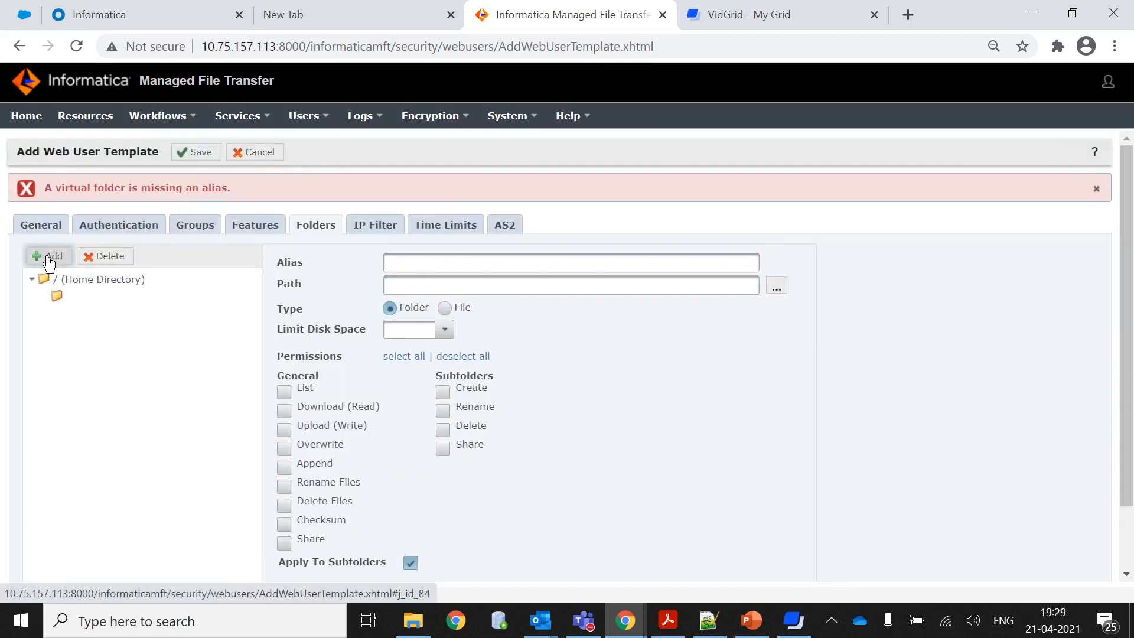
left_click(102, 256)
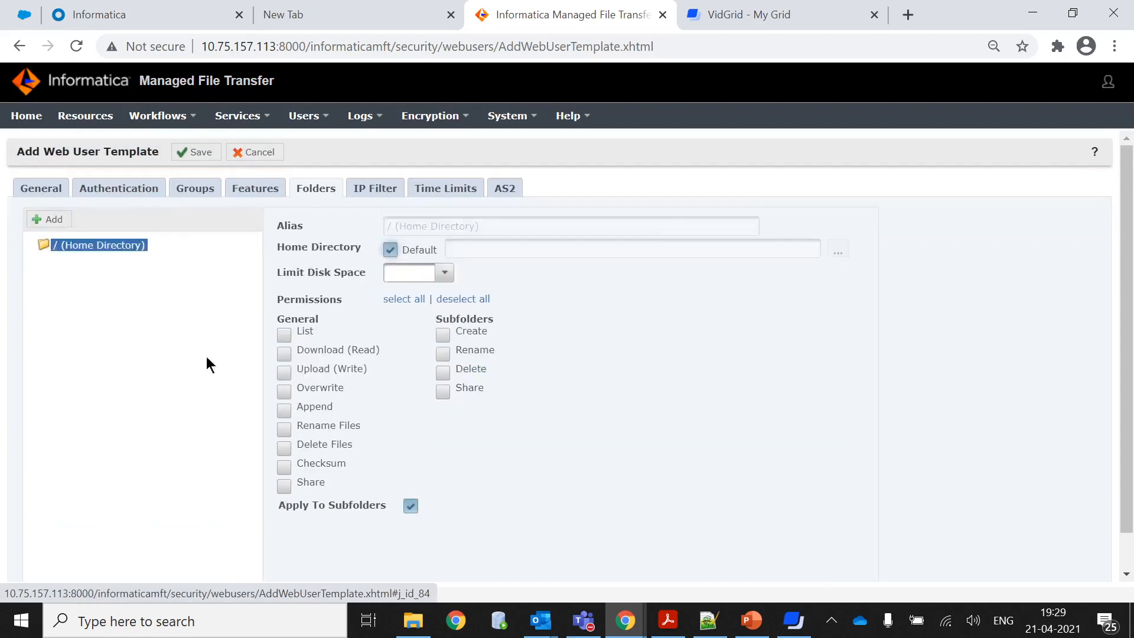
left_click(108, 189)
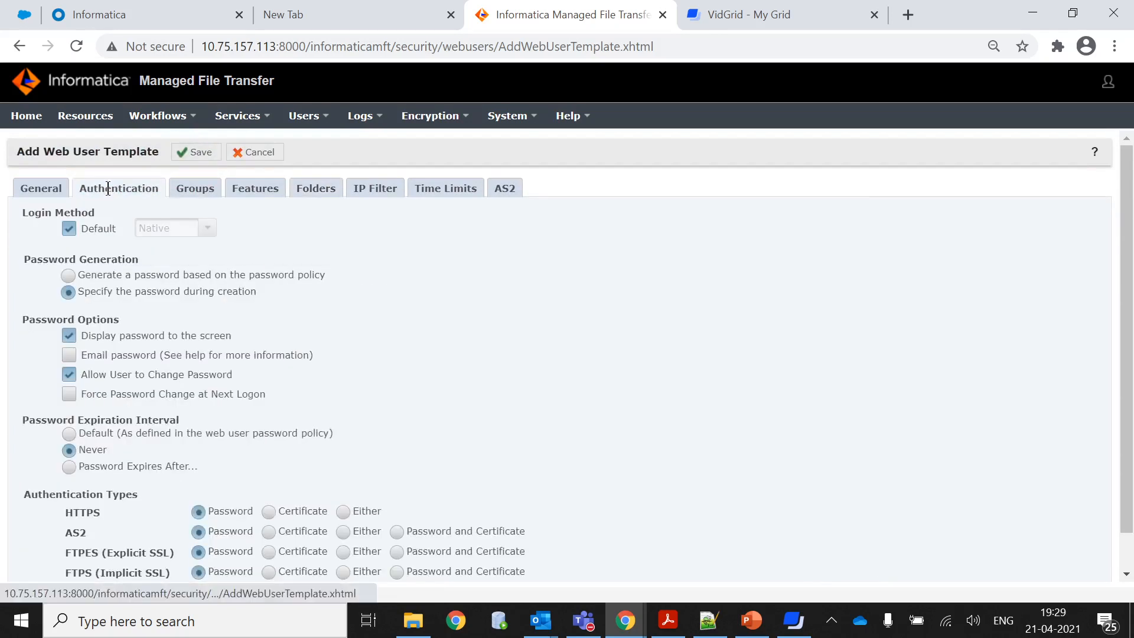
left_click(187, 154)
- Review the saved Test_Web_USER template's general settings and close it without changes
left_click_drag(153, 188, 241, 188)
left_click(406, 186)
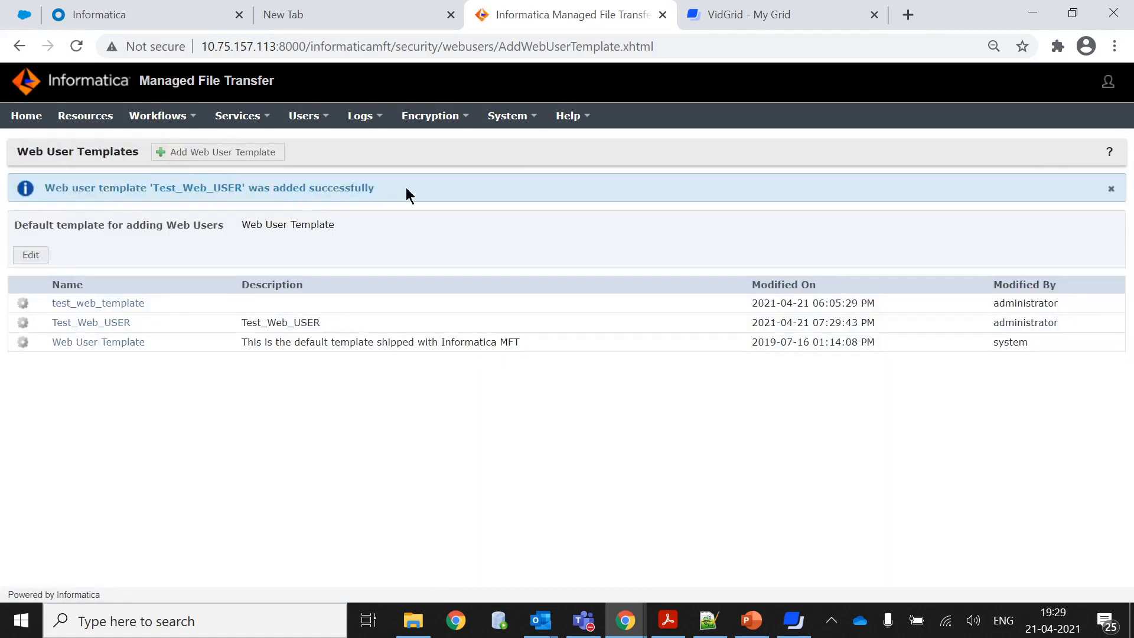
left_click(89, 322)
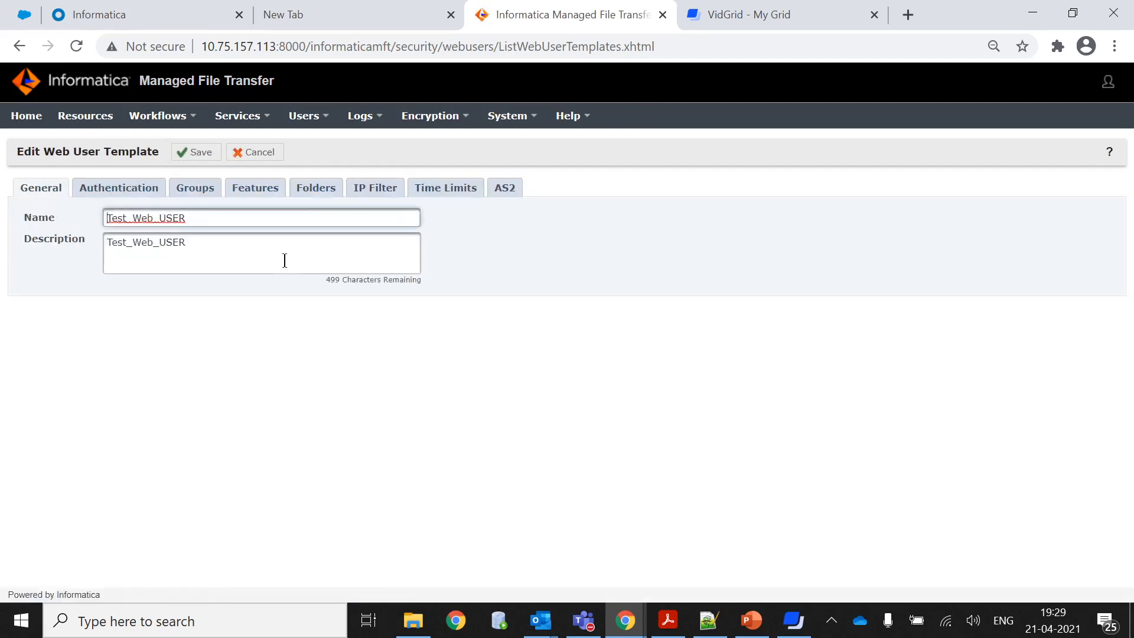
left_click(260, 154)
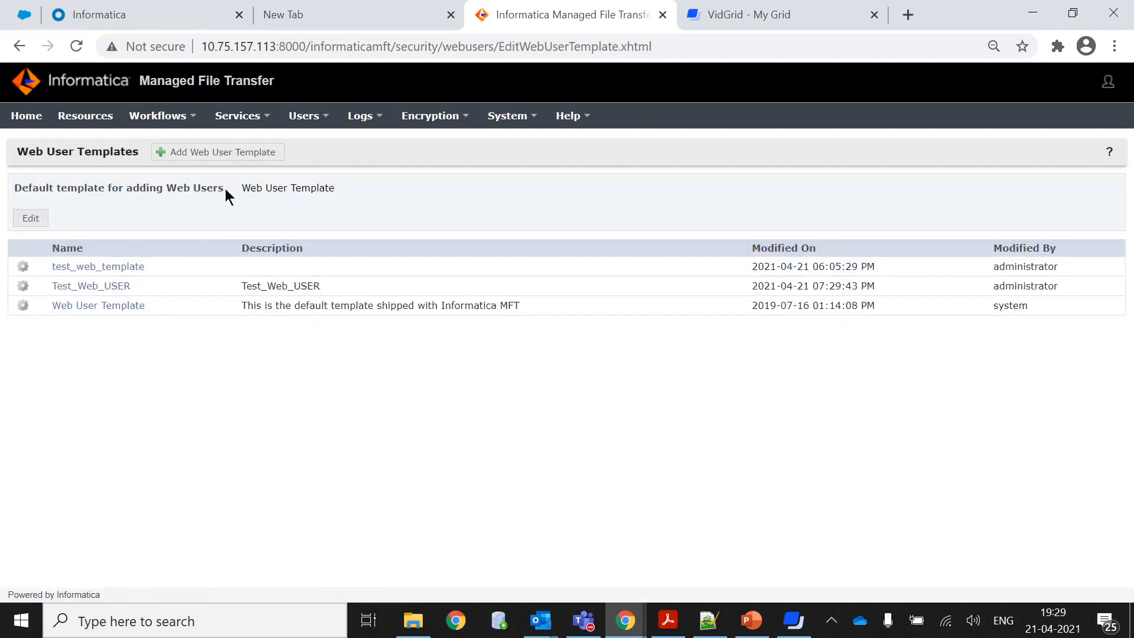
- Start adding a web user based on the Test_Web_USER template
mouse_move(251, 121)
mouse_move(311, 123)
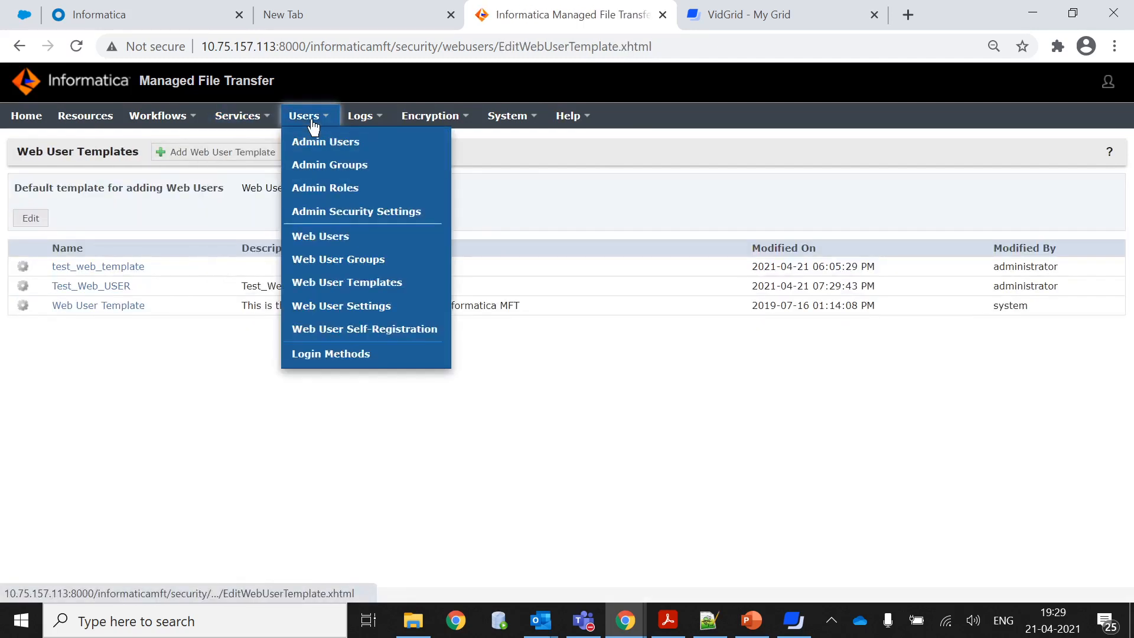
left_click(318, 242)
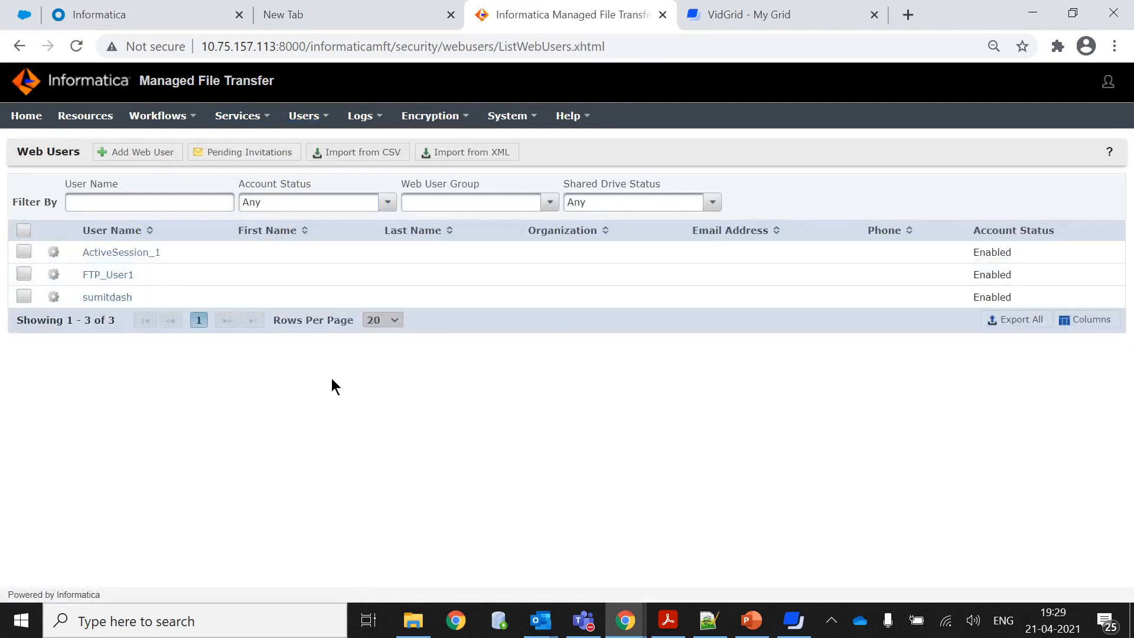
left_click(151, 154)
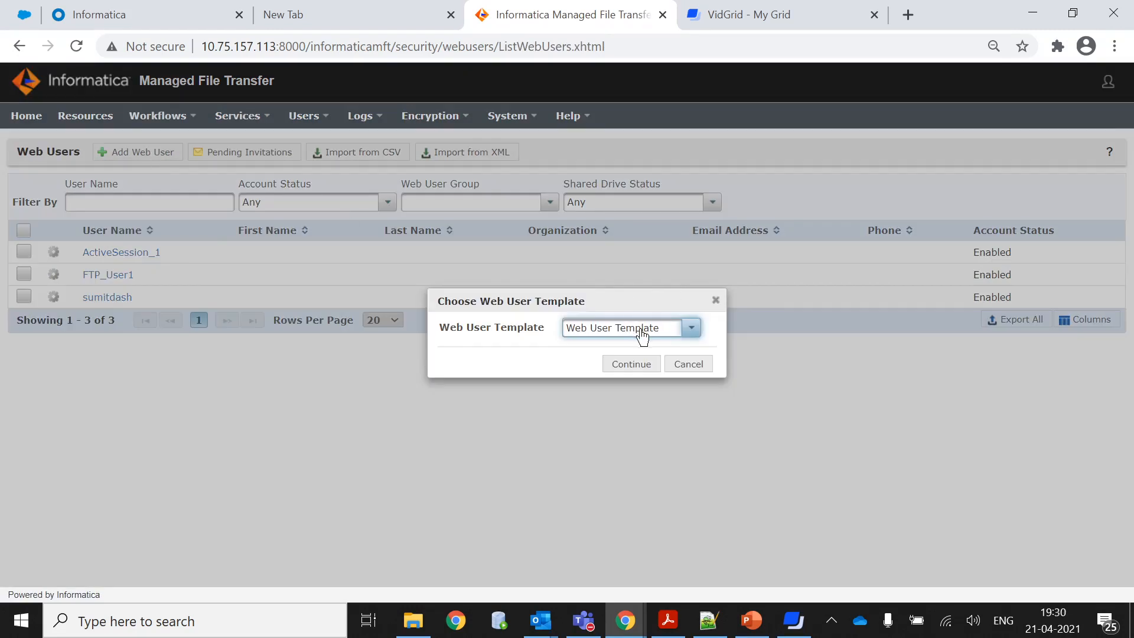
left_click(642, 328)
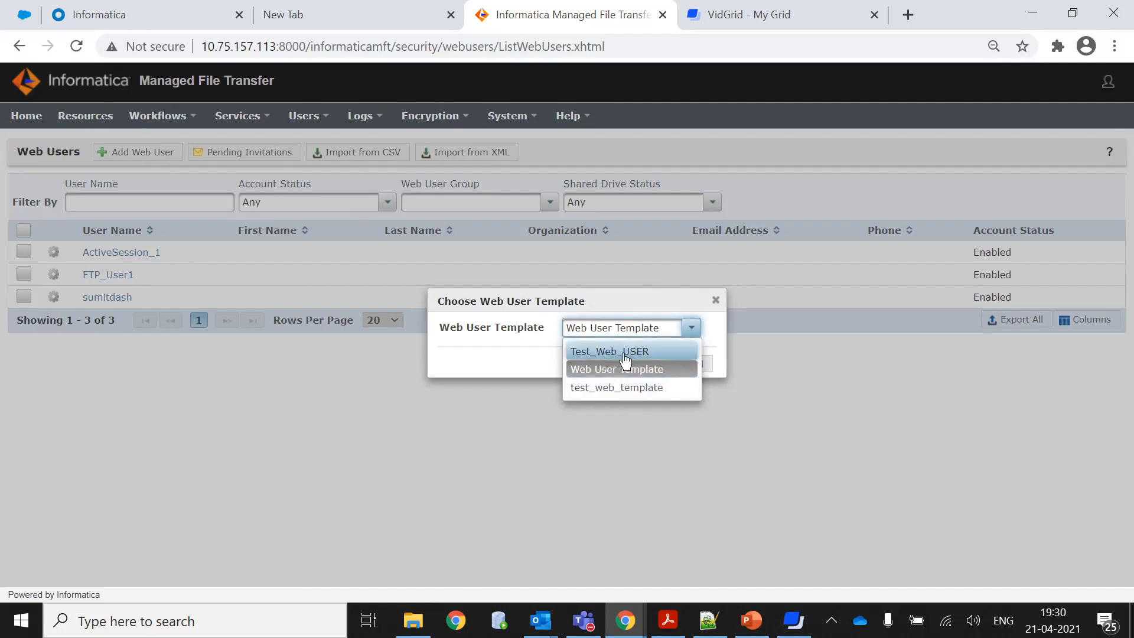
left_click(629, 352)
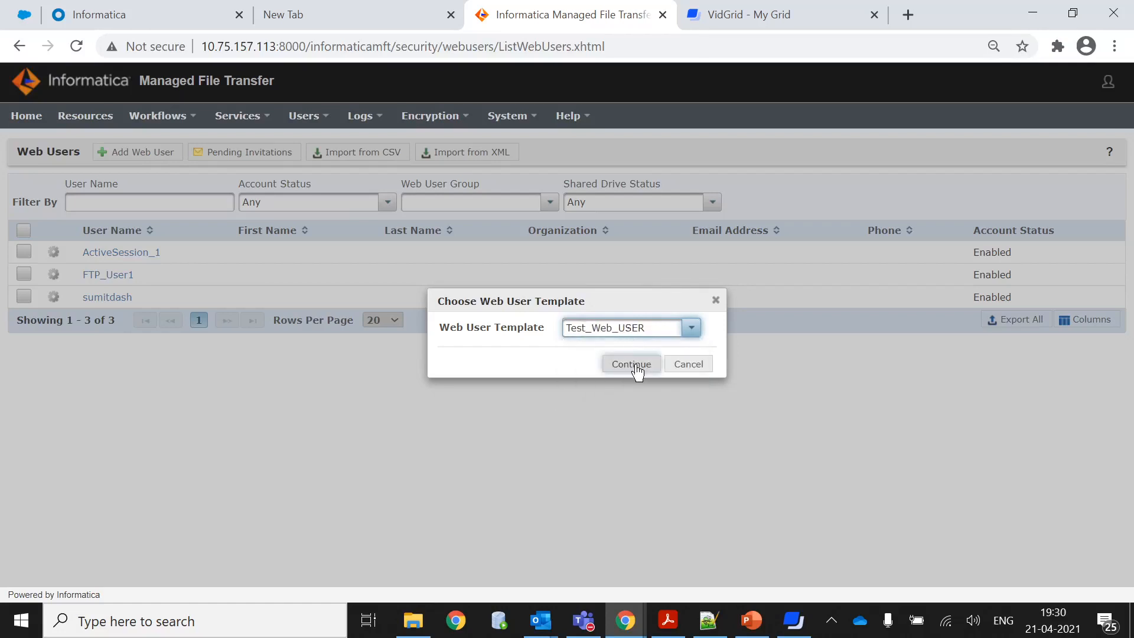
left_click(635, 367)
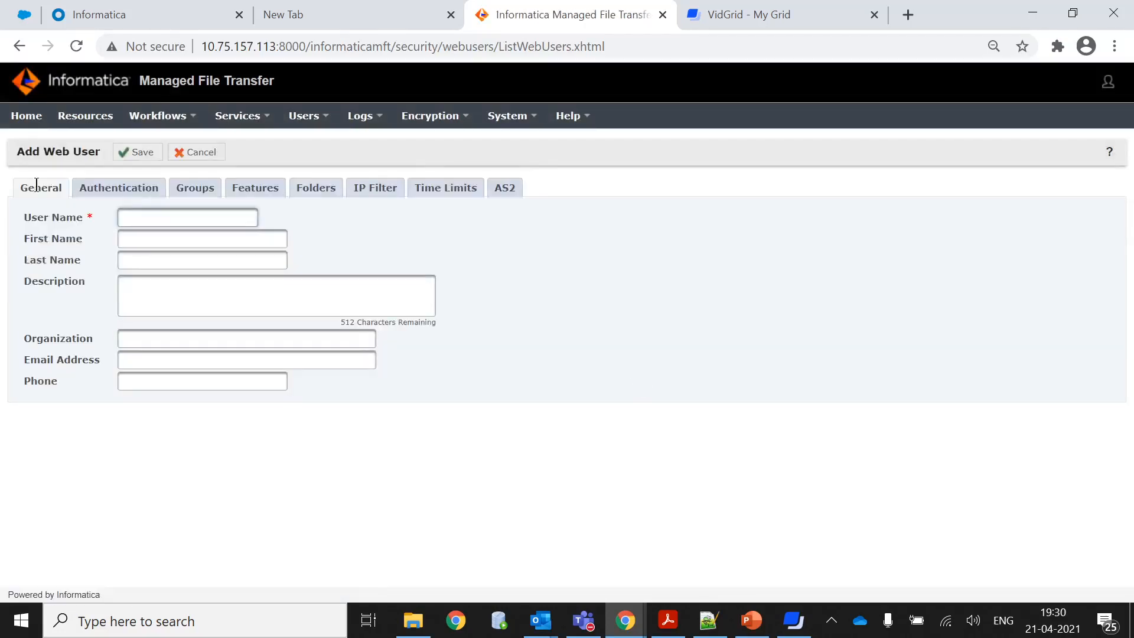
- Review the new web user's authentication, groups and features settings, and cancel adding the user
left_click(128, 194)
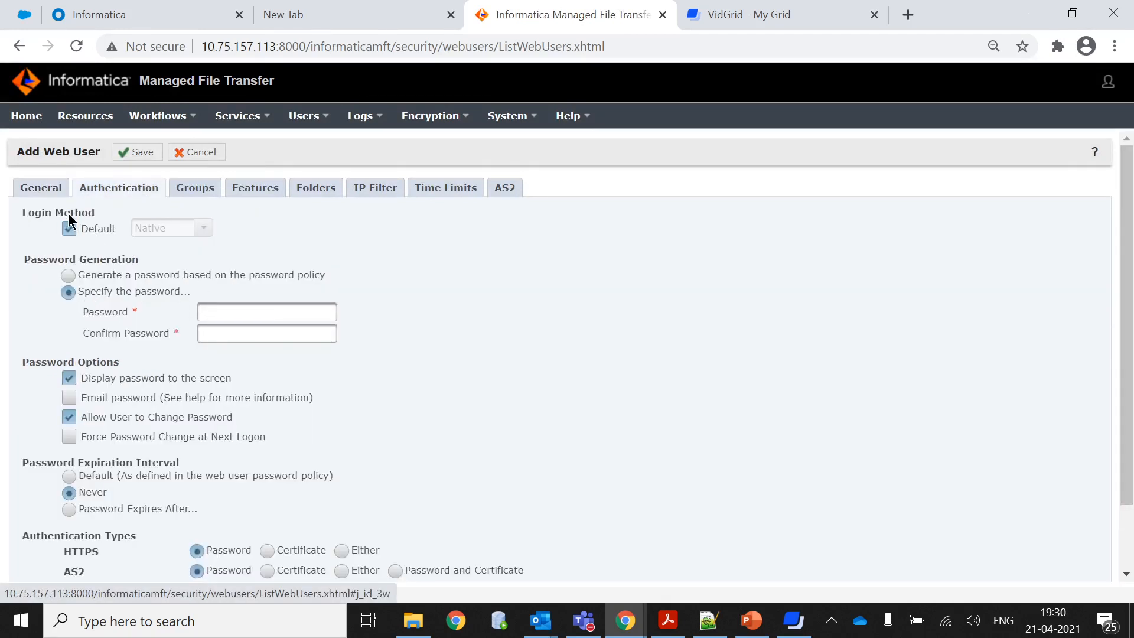
scroll(84, 349, "down", 1)
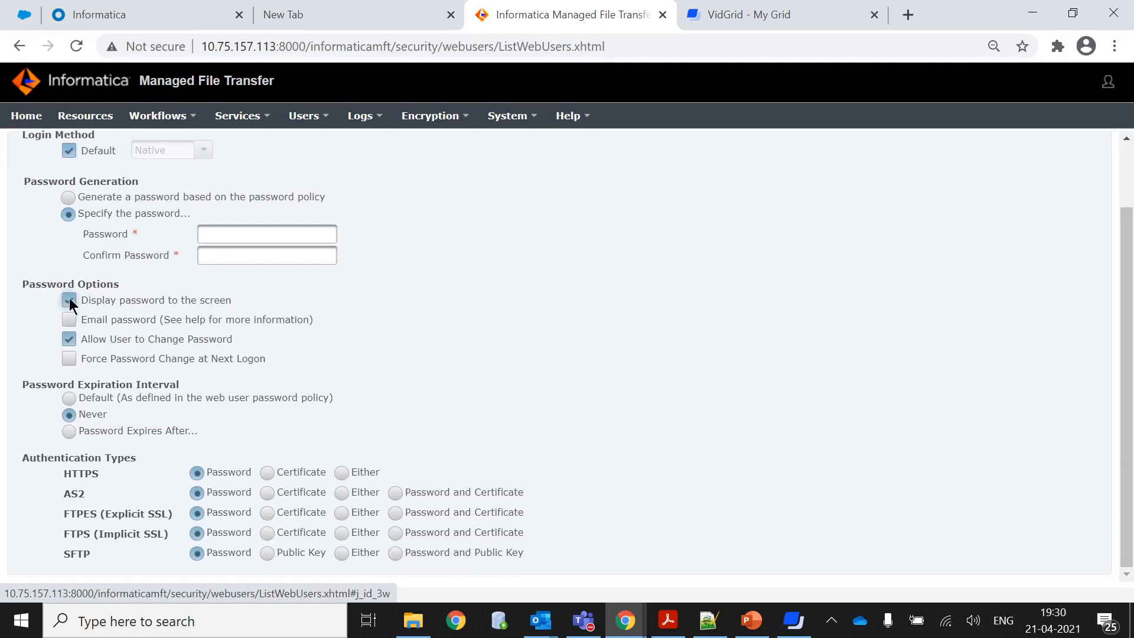
scroll(260, 351, "up", 1)
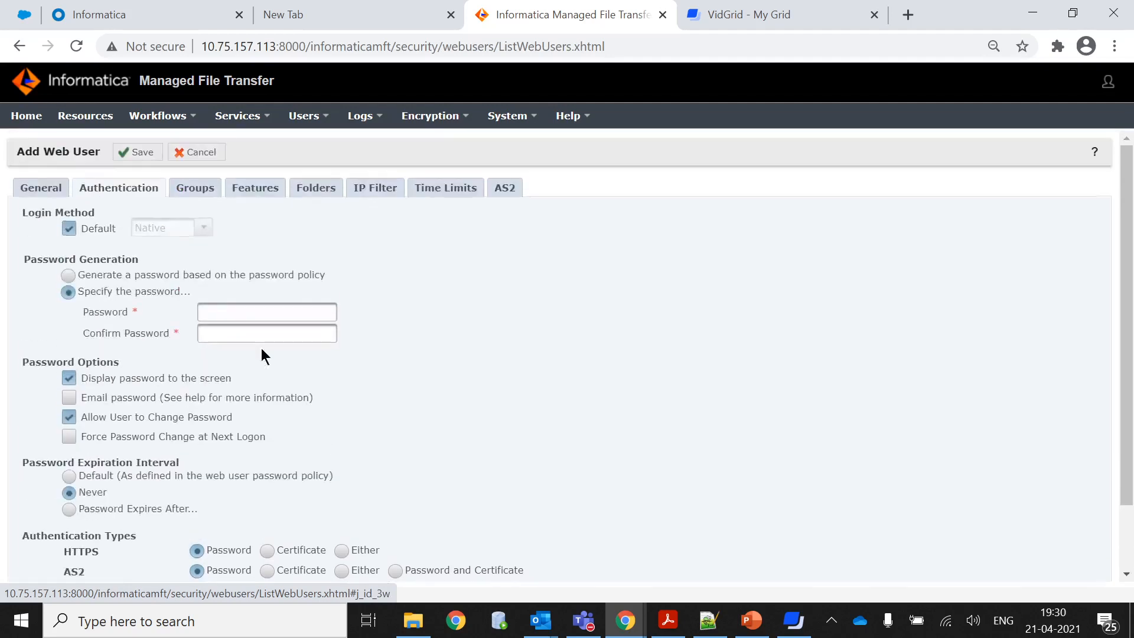
left_click(196, 189)
left_click(255, 189)
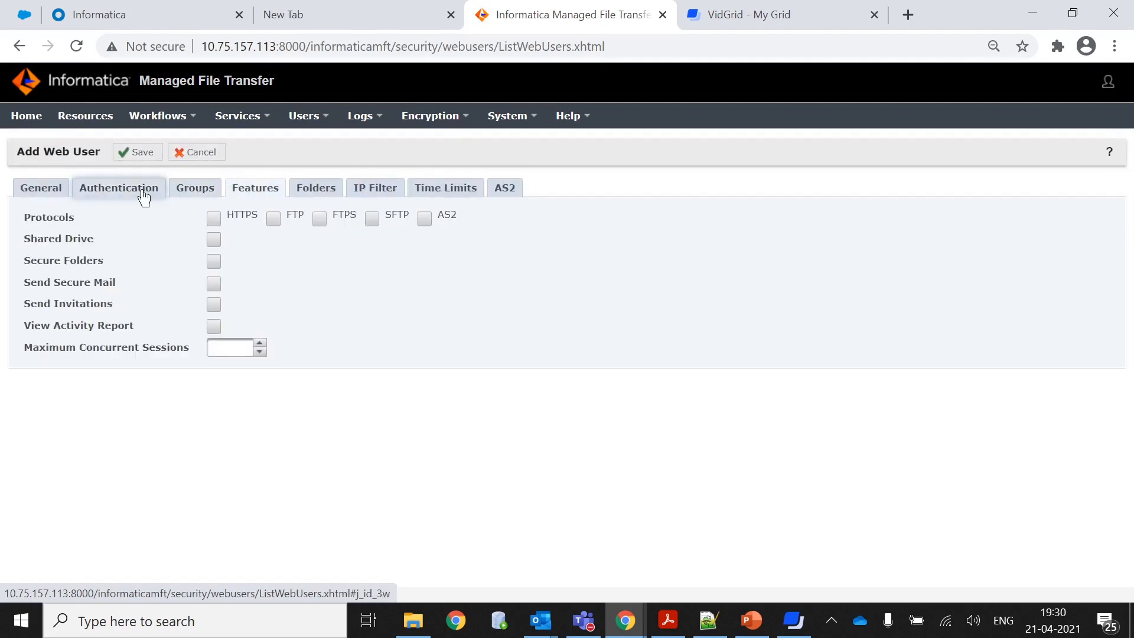
left_click(142, 190)
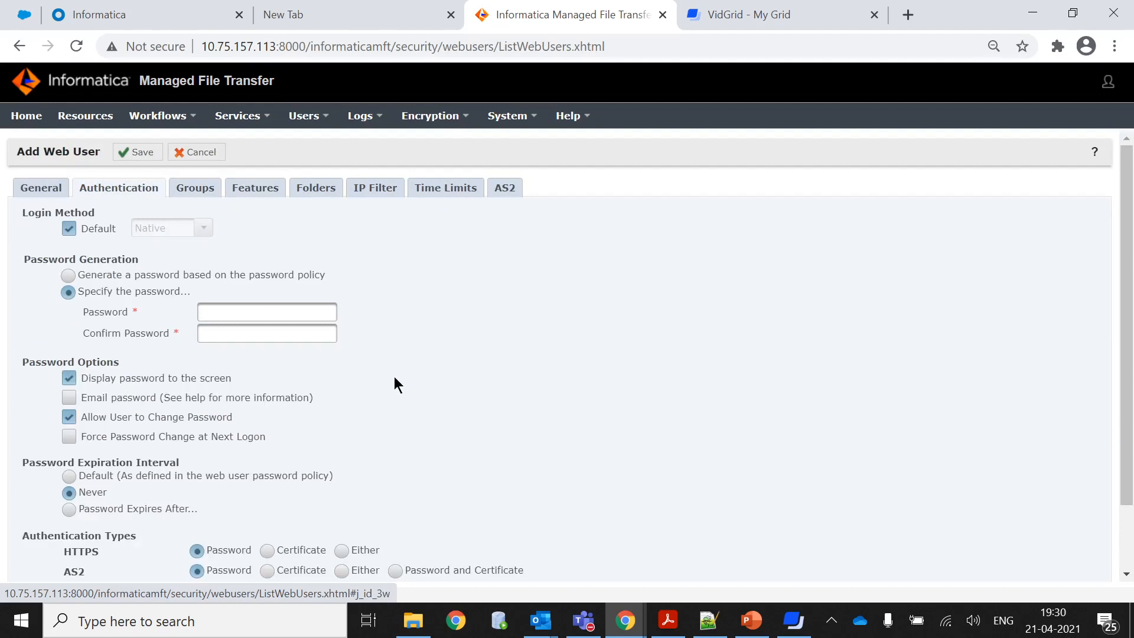
left_click(195, 152)
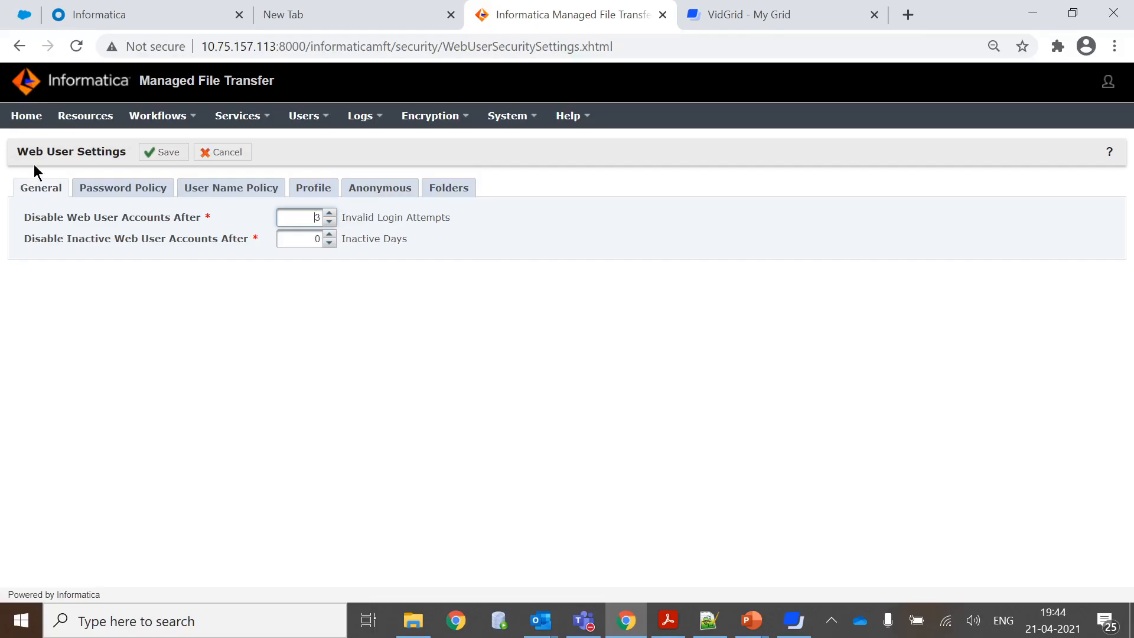
- Open the web user settings and set accounts to be disabled after 3 invalid login attempts or 2 inactive days
left_click(1107, 89)
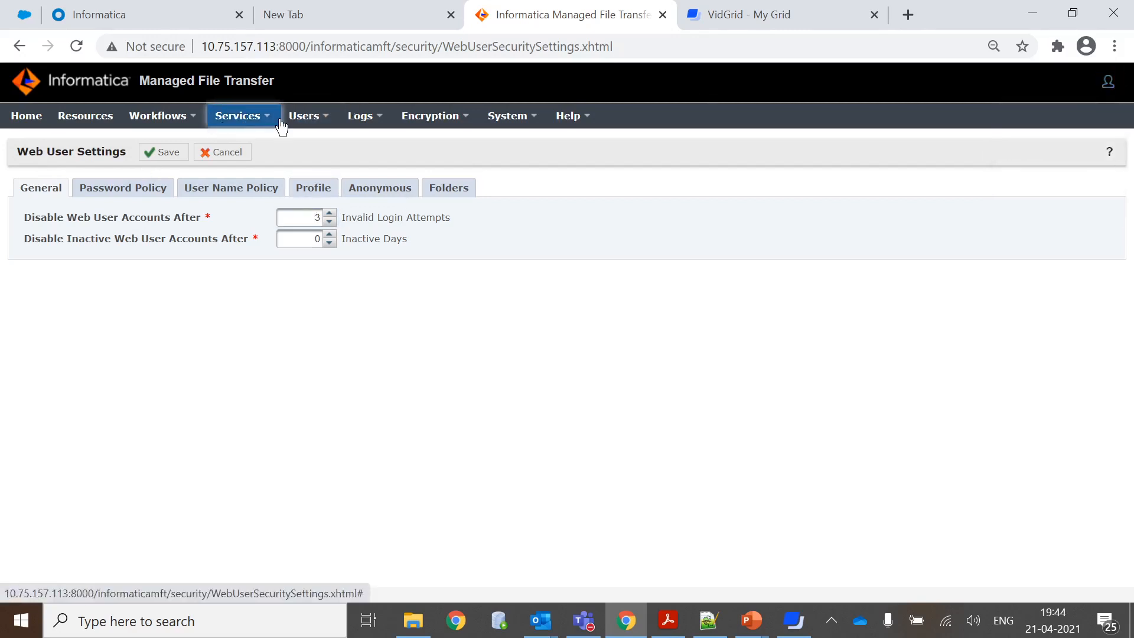
left_click(301, 116)
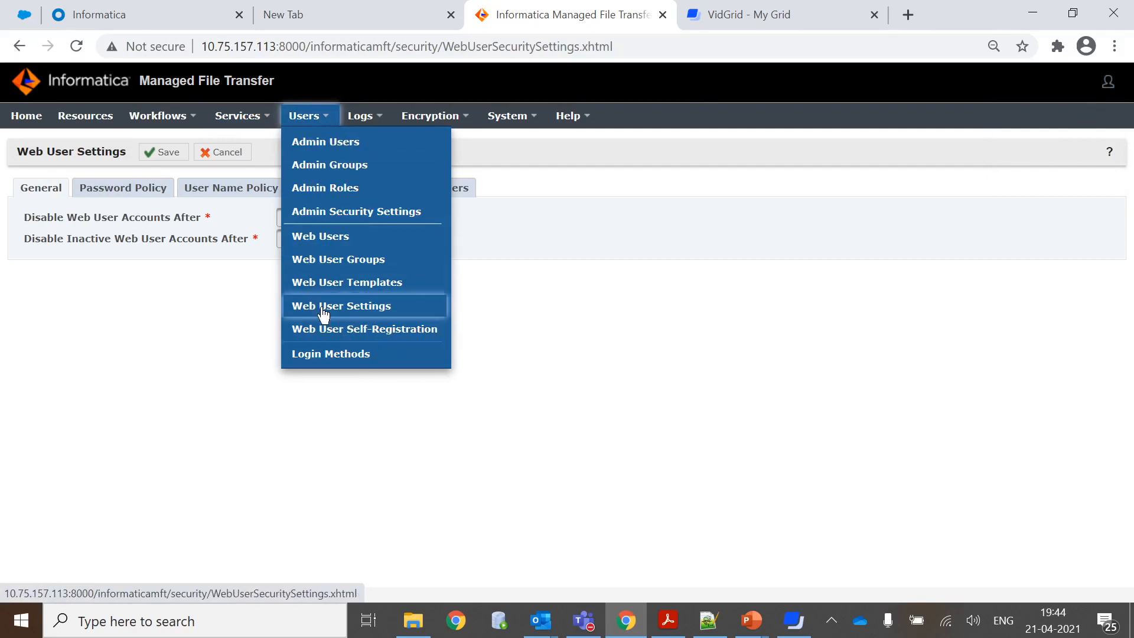
left_click(345, 307)
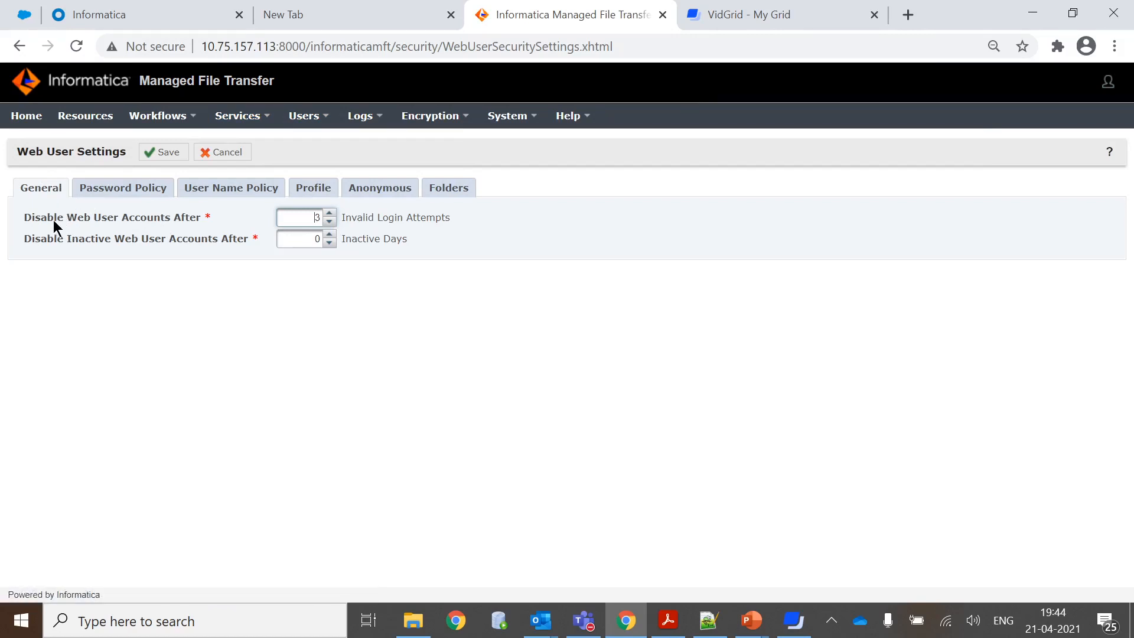
left_click(330, 214)
left_click(330, 222)
left_click(330, 222)
left_click_drag(345, 240, 346, 228)
left_click(331, 234)
left_click(332, 234)
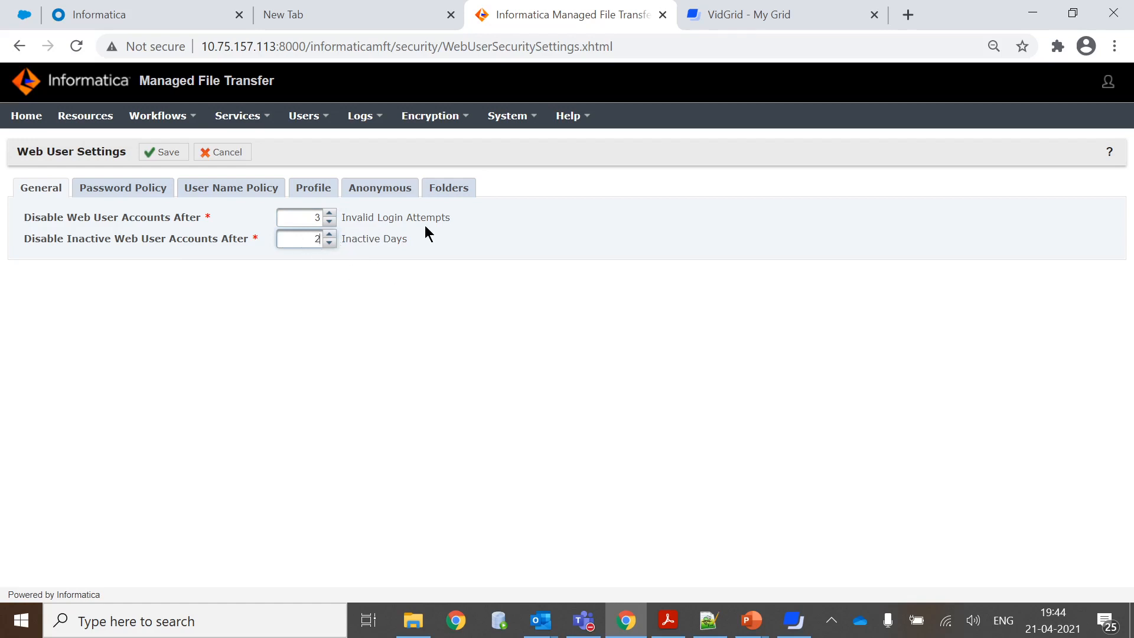
- Review the web user password policy, user name policy and profile settings
left_click(101, 189)
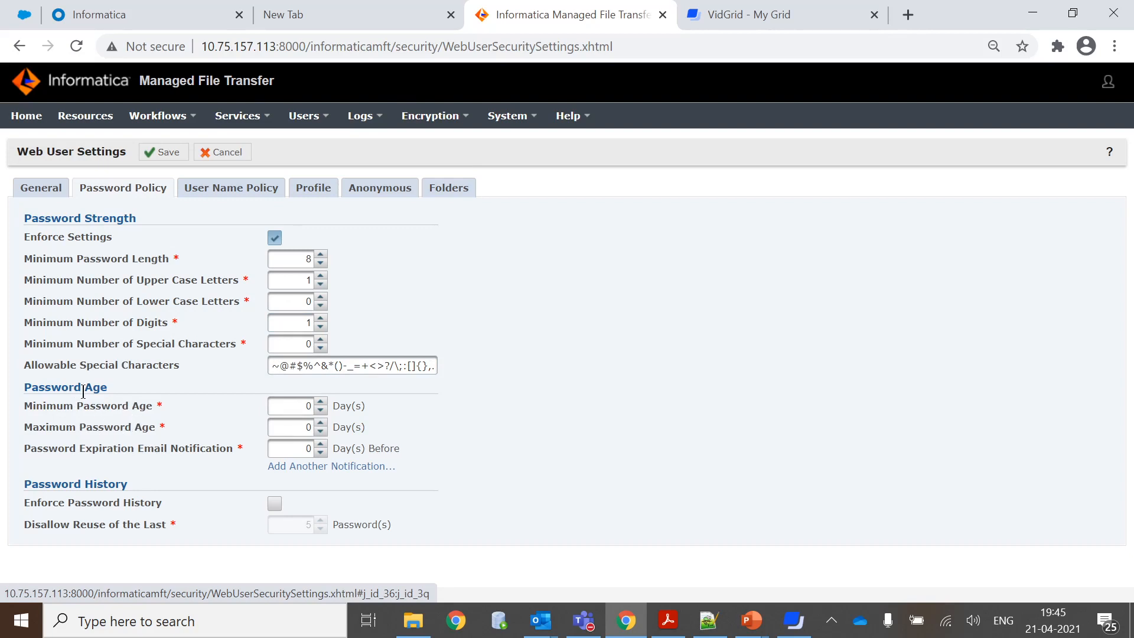
left_click(216, 189)
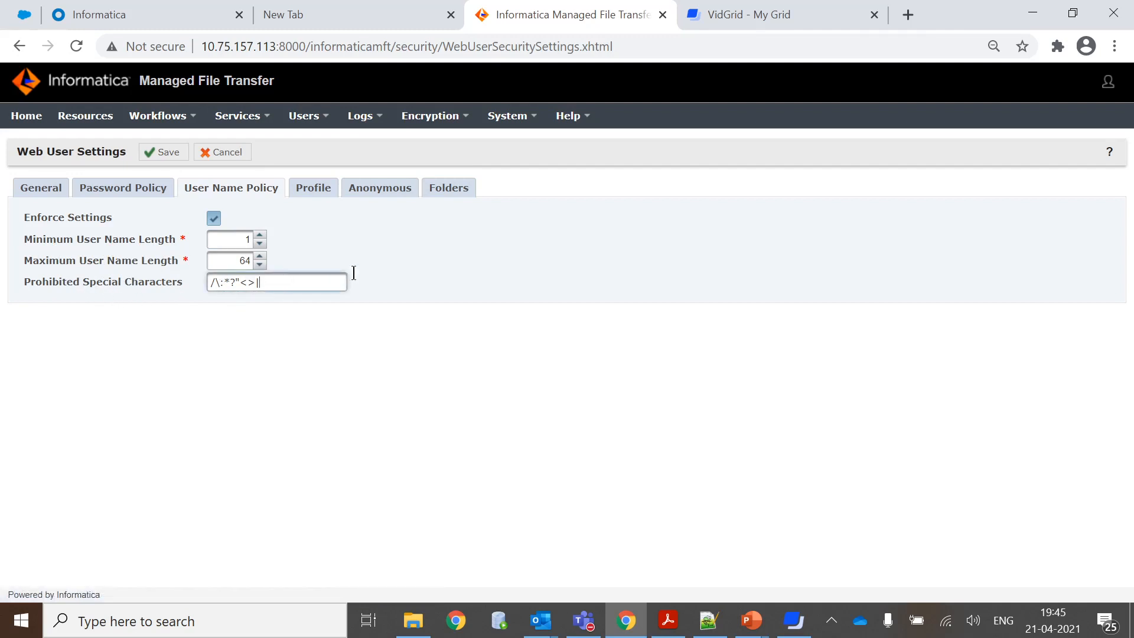
left_click(322, 192)
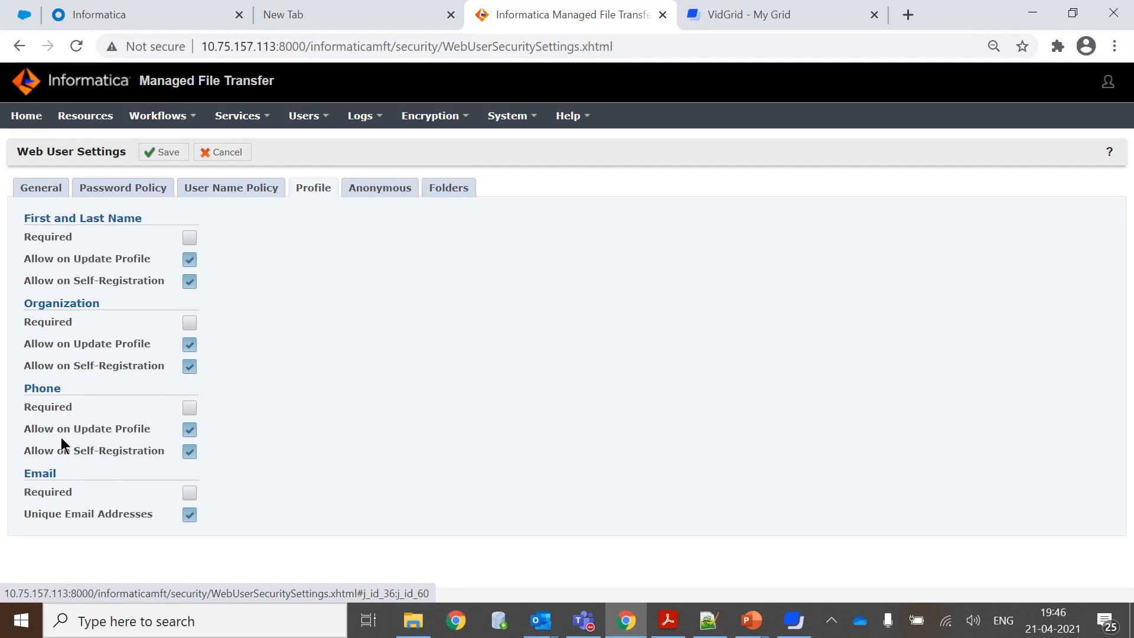
- Enable anonymous web user access in the web user settings
left_click(374, 192)
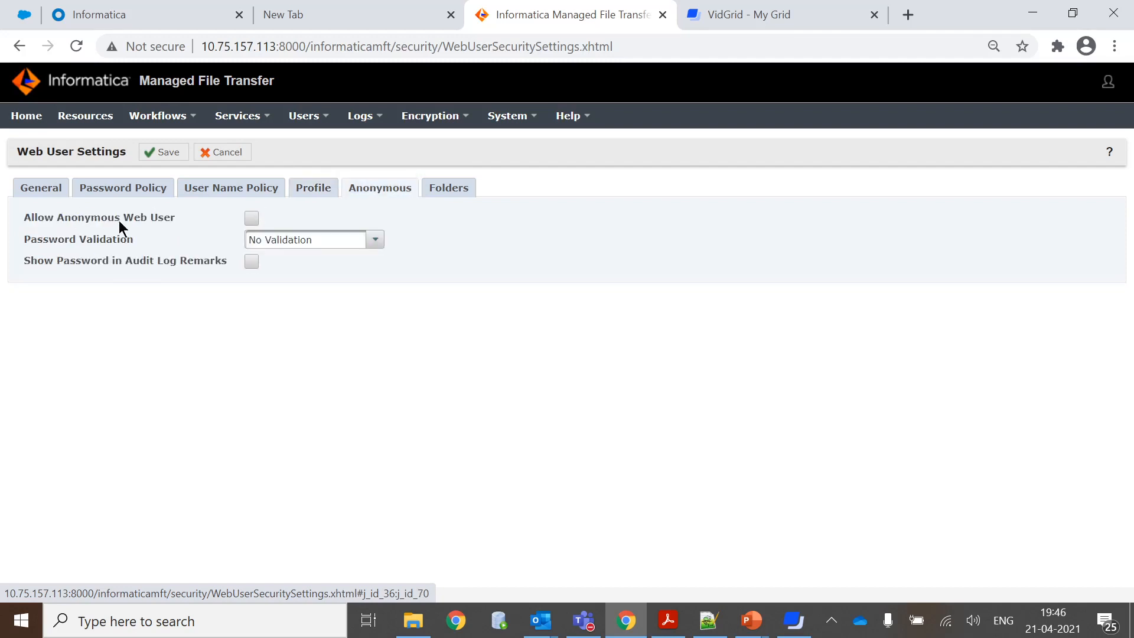
left_click(253, 221)
left_click(252, 219)
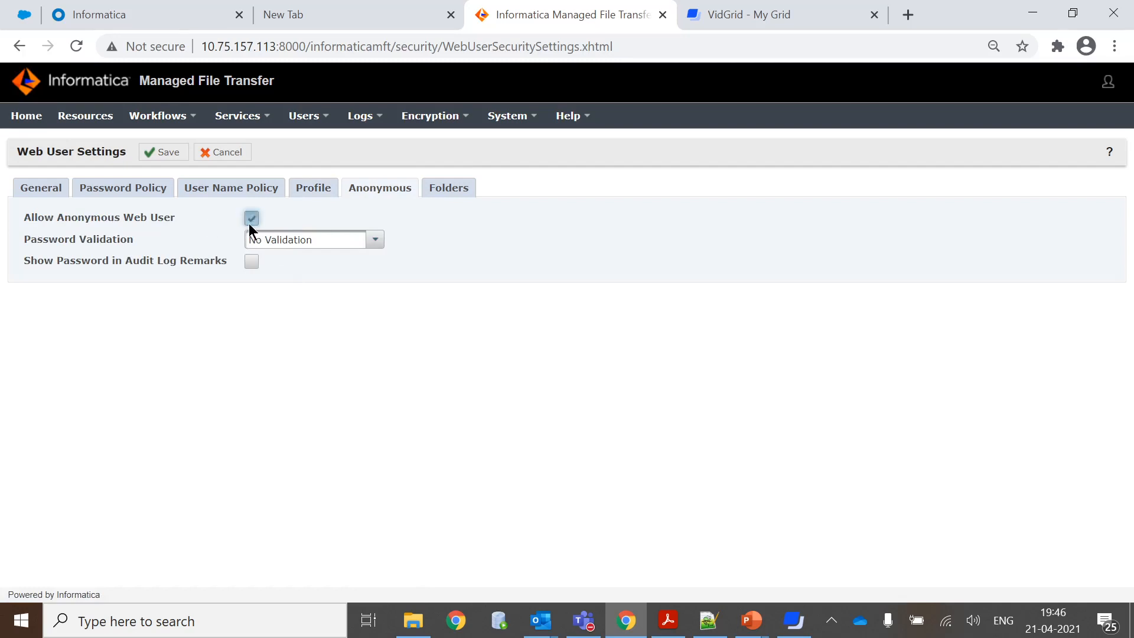
- Check the subfolder consolidation setting, save the web user settings and dismiss the anonymous access notice
left_click(450, 194)
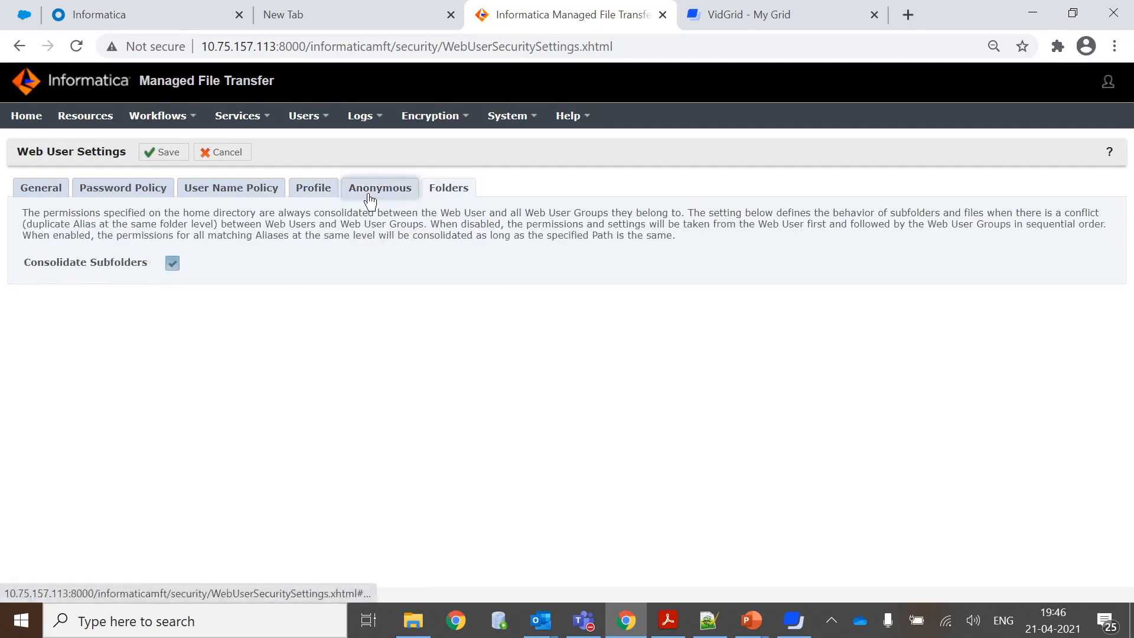
left_click(372, 192)
left_click(447, 189)
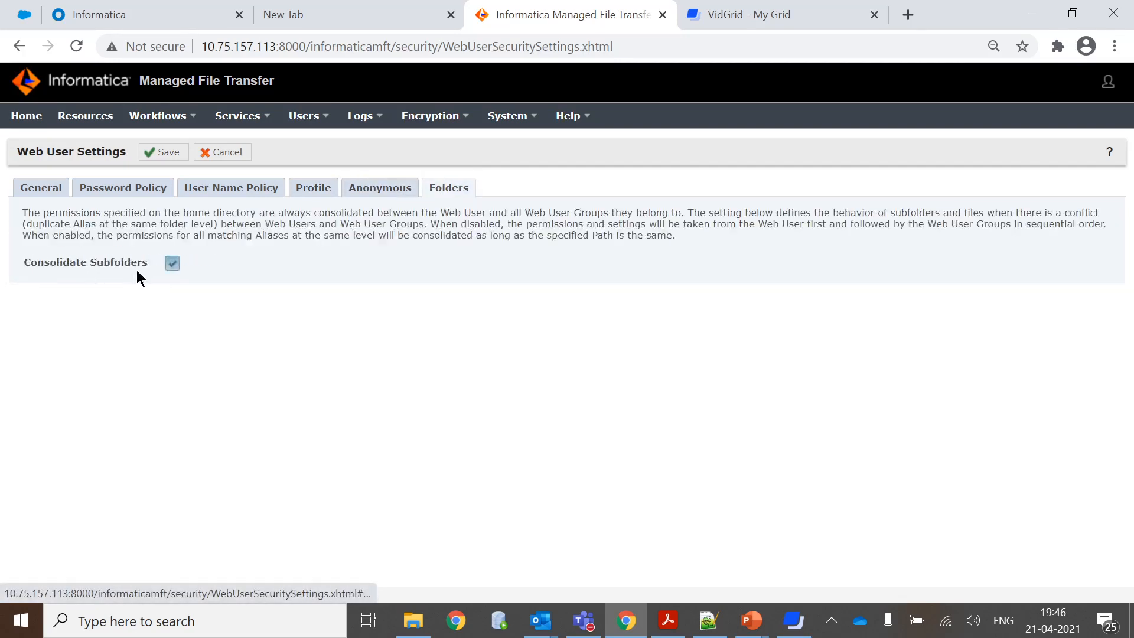
left_click(42, 189)
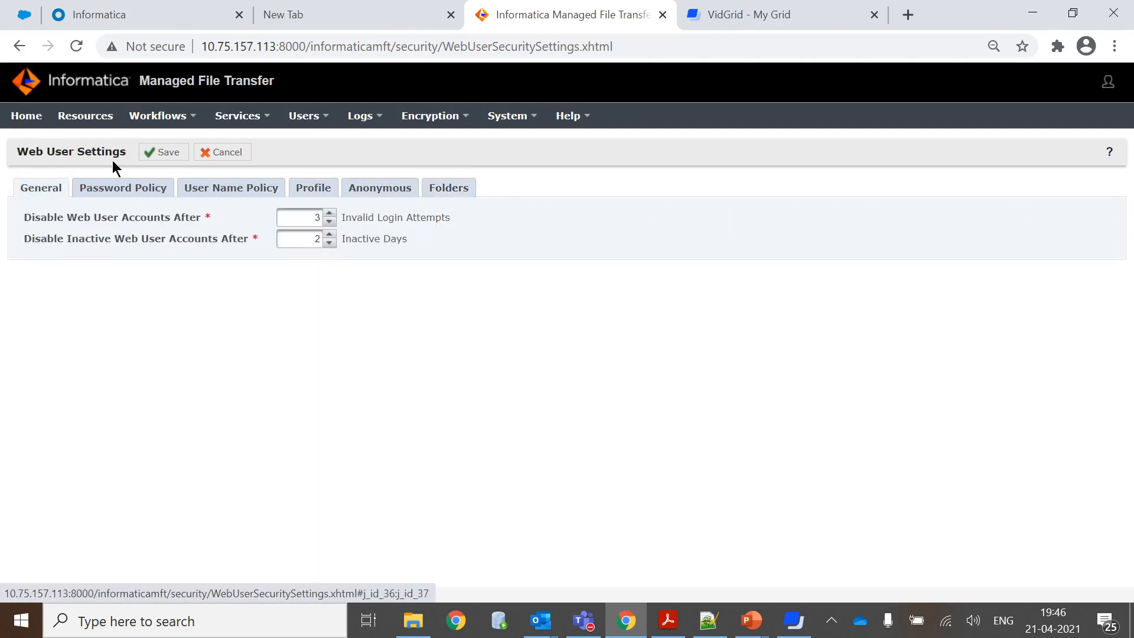
left_click(164, 155)
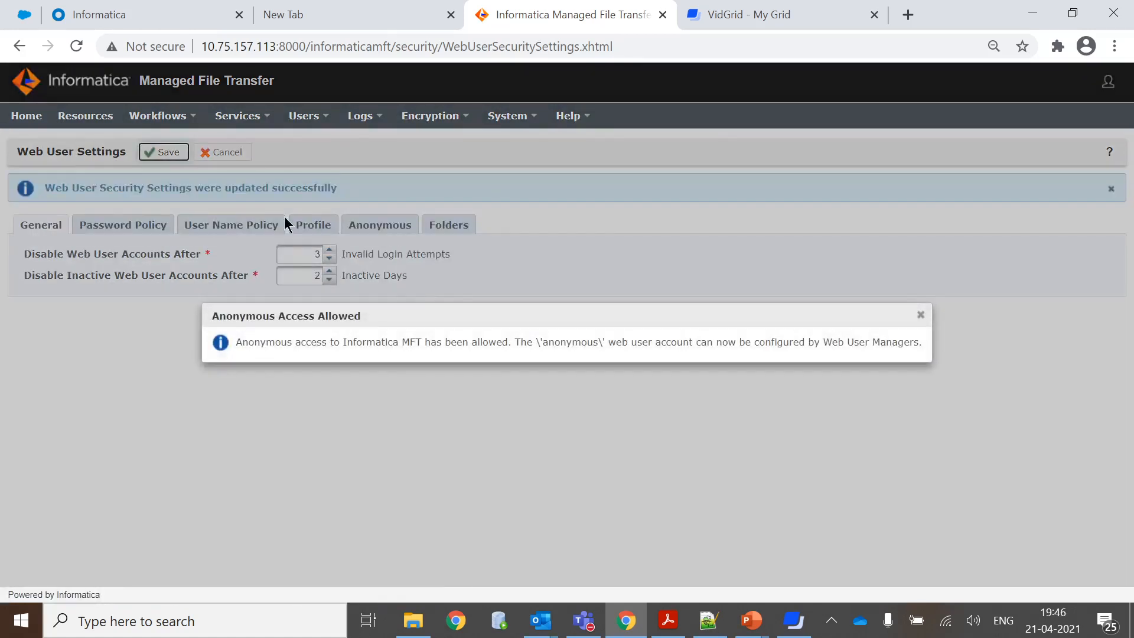
left_click(919, 316)
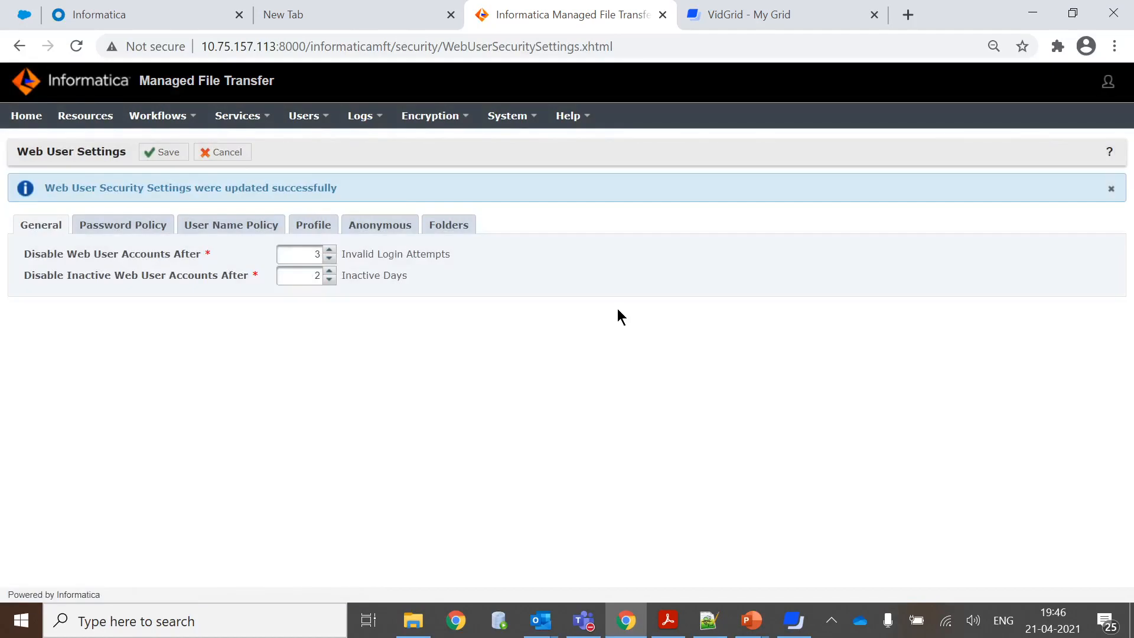